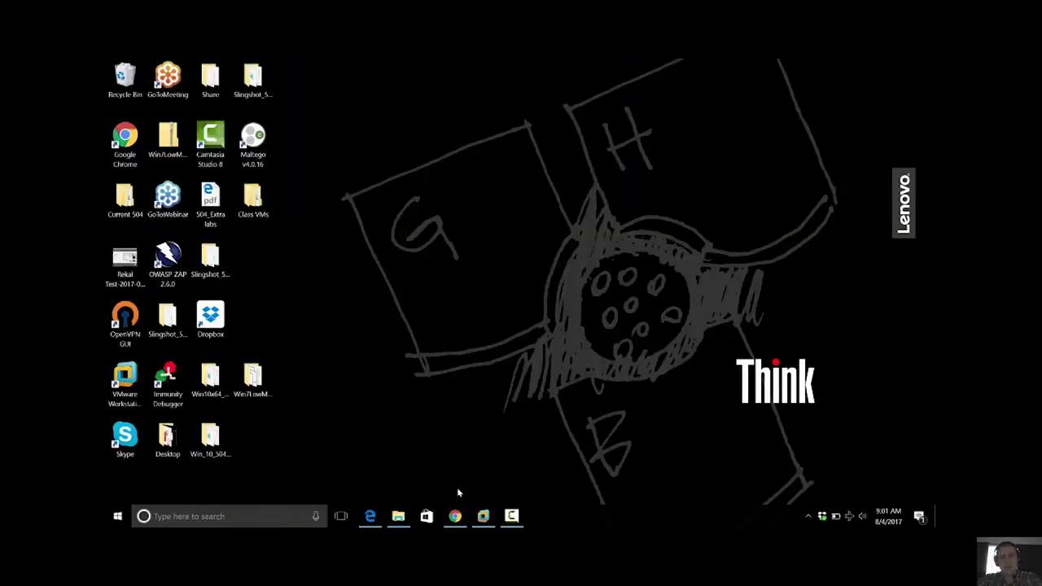
# Open the RITA project page in Chrome and bring up its download repository in a new tab.
pyautogui.click(454, 516)
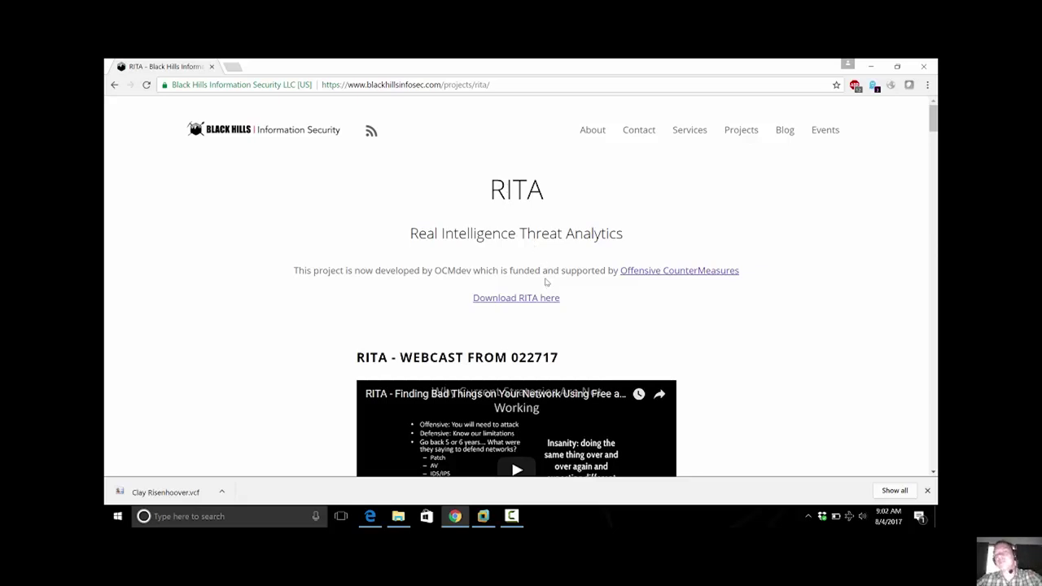
pyautogui.rightClick(539, 299)
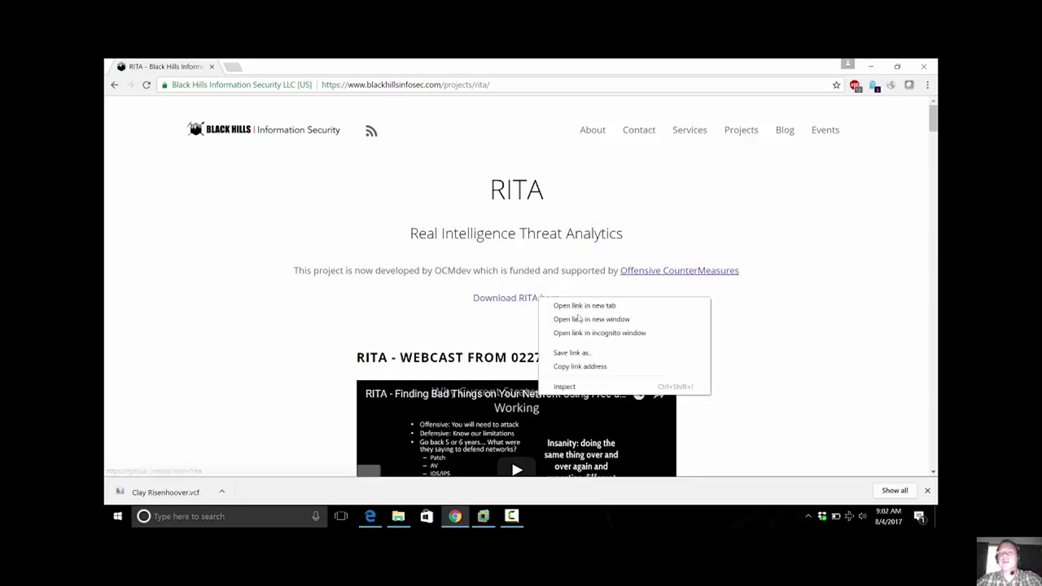
pyautogui.click(581, 307)
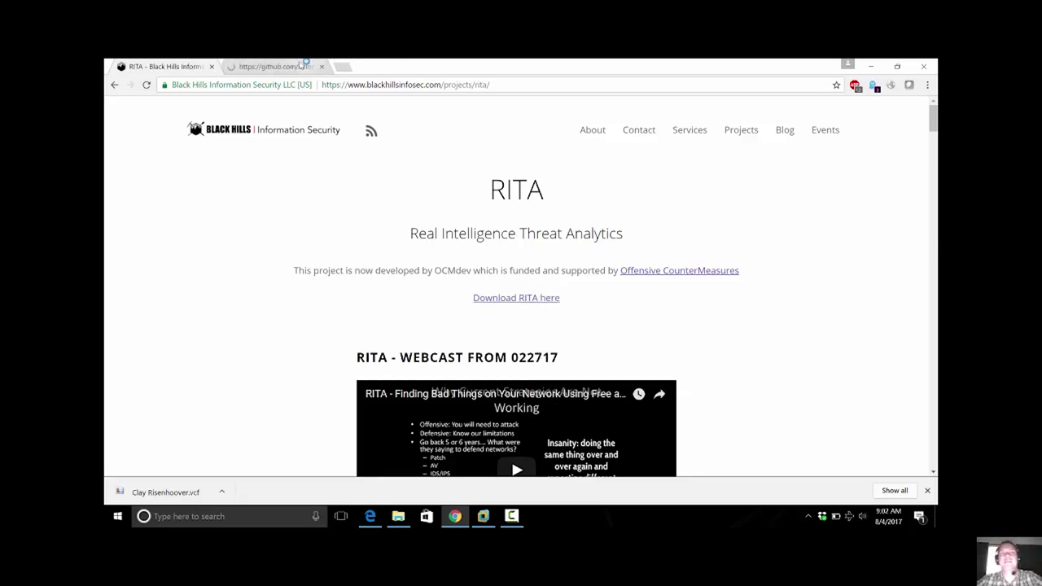
pyautogui.click(286, 66)
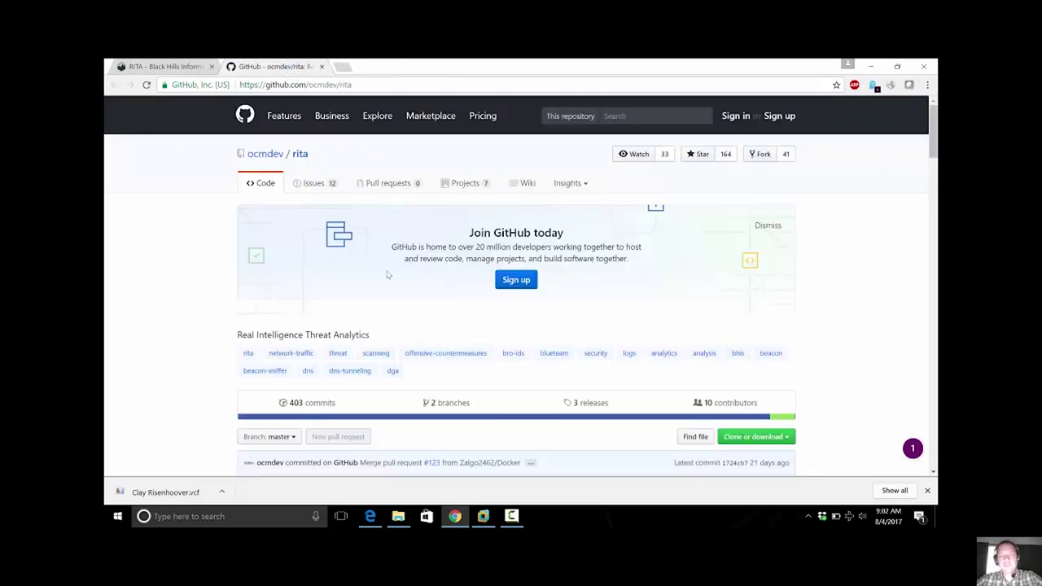
# Examine the RITA repository's readme for the automatic installation commands, configuration and API key notes, and data analysis instructions.
pyautogui.scroll(-1, 191, 328)
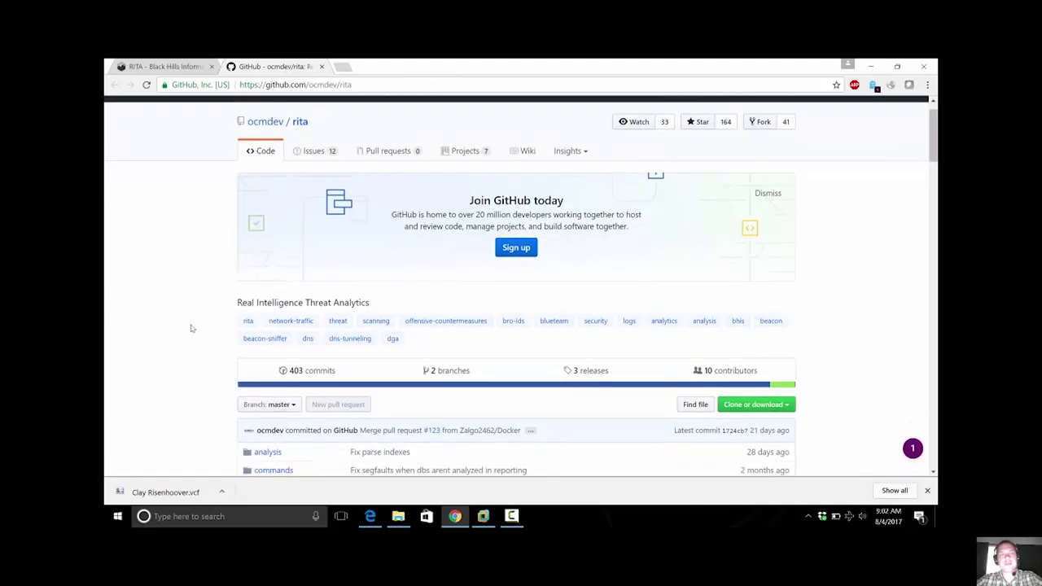
pyautogui.click(324, 87)
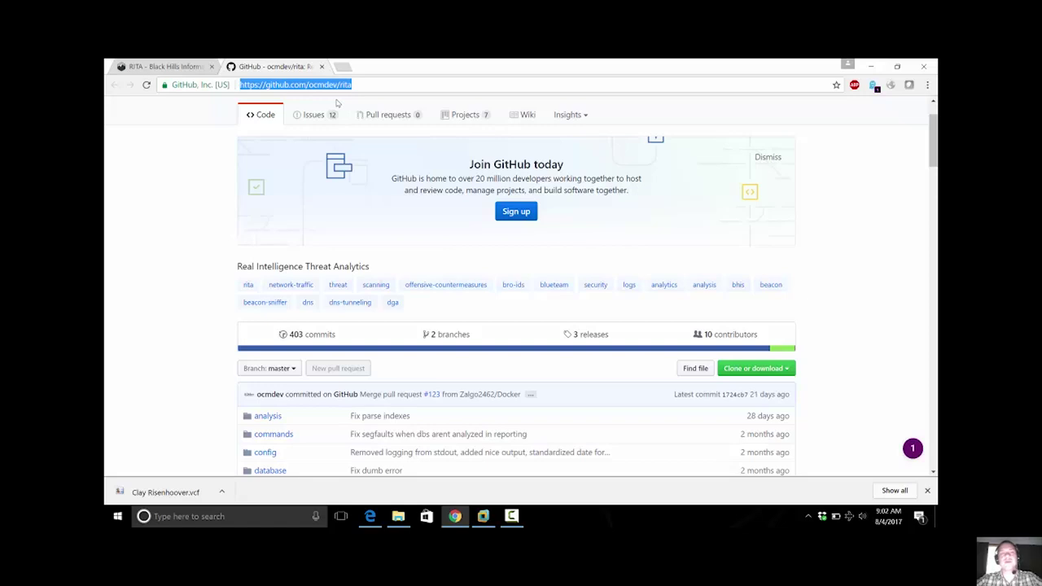
pyautogui.click(174, 350)
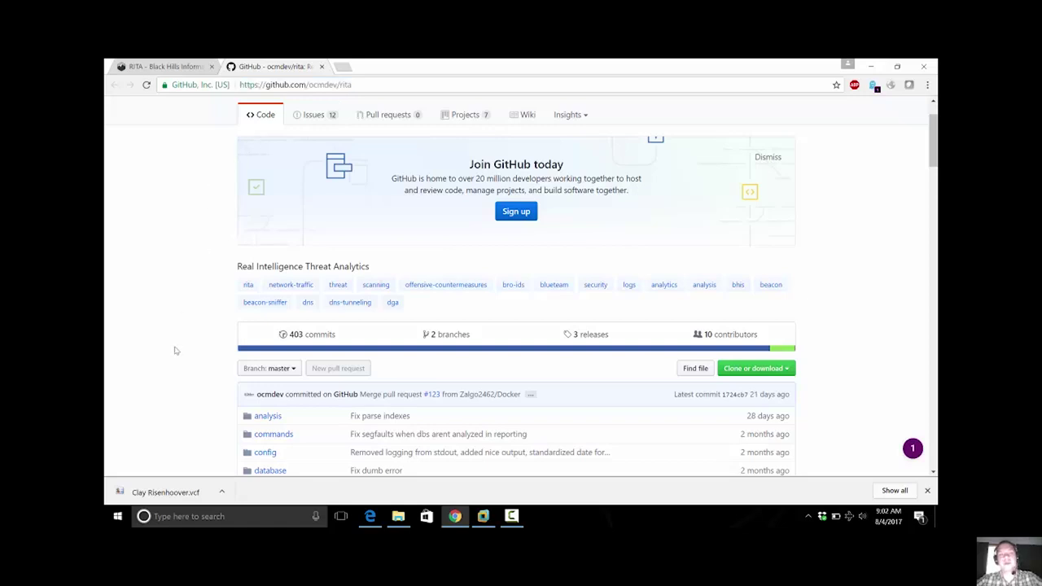
pyautogui.scroll(-6, 175, 350)
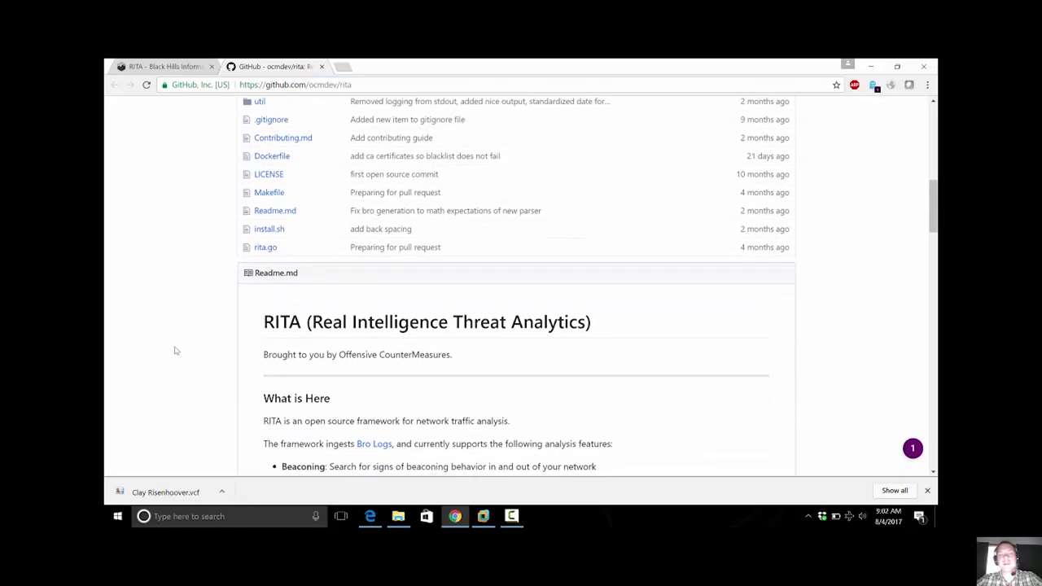
pyautogui.scroll(-5, 174, 350)
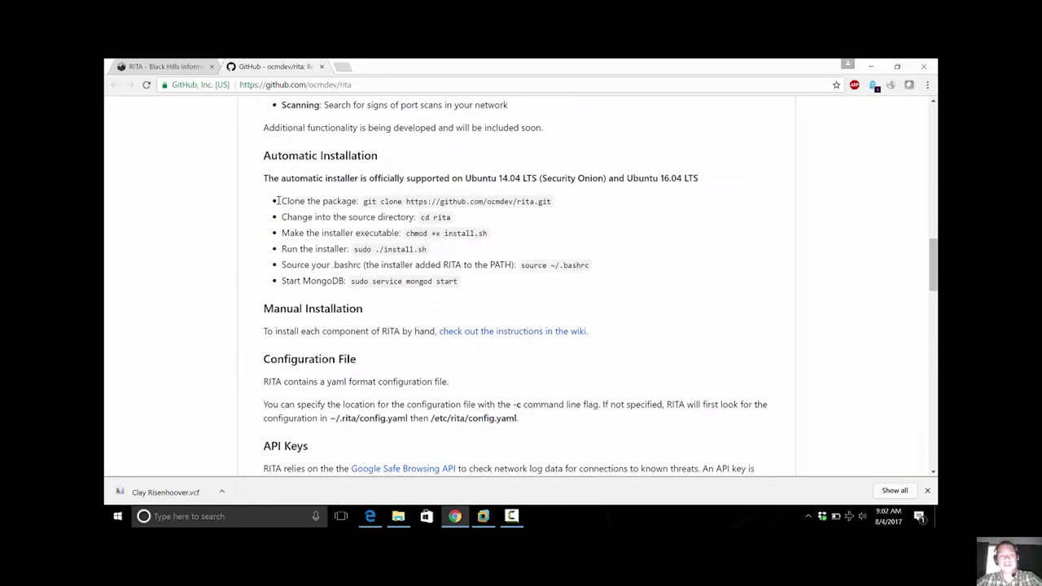
pyautogui.moveTo(277, 201); pyautogui.dragTo(479, 284)
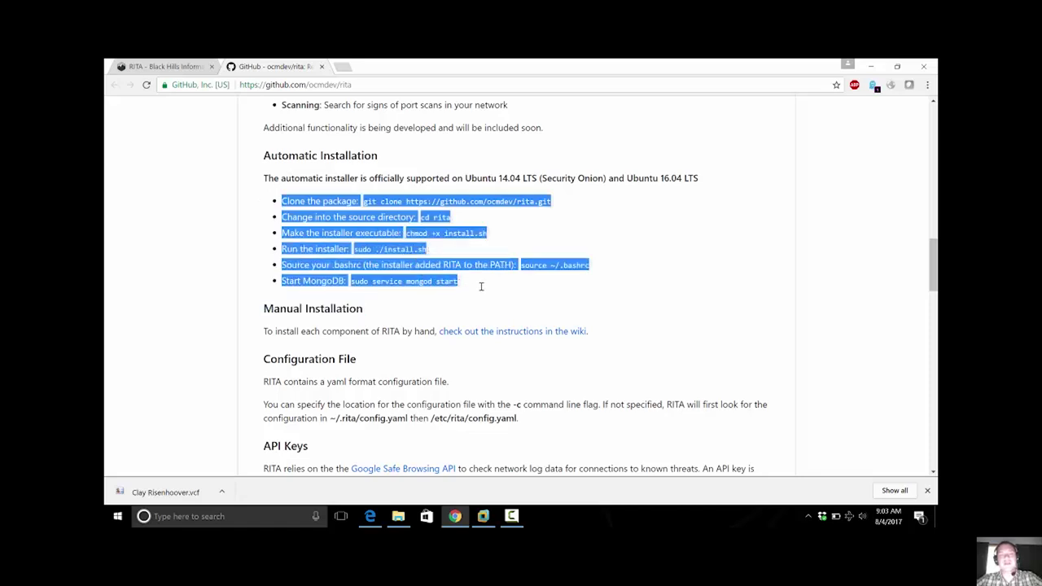
pyautogui.click(399, 201)
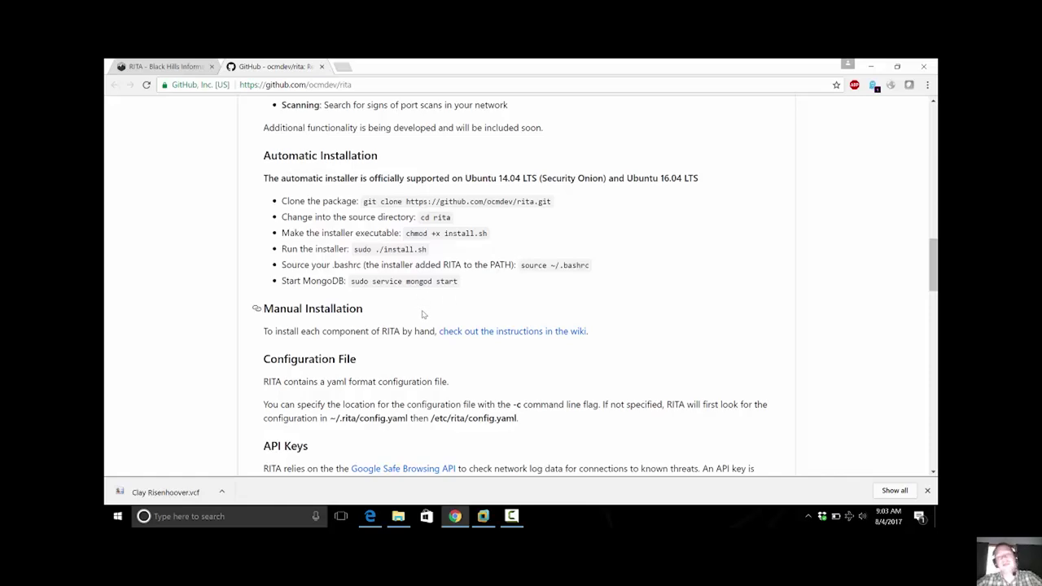
pyautogui.scroll(-2, 485, 302)
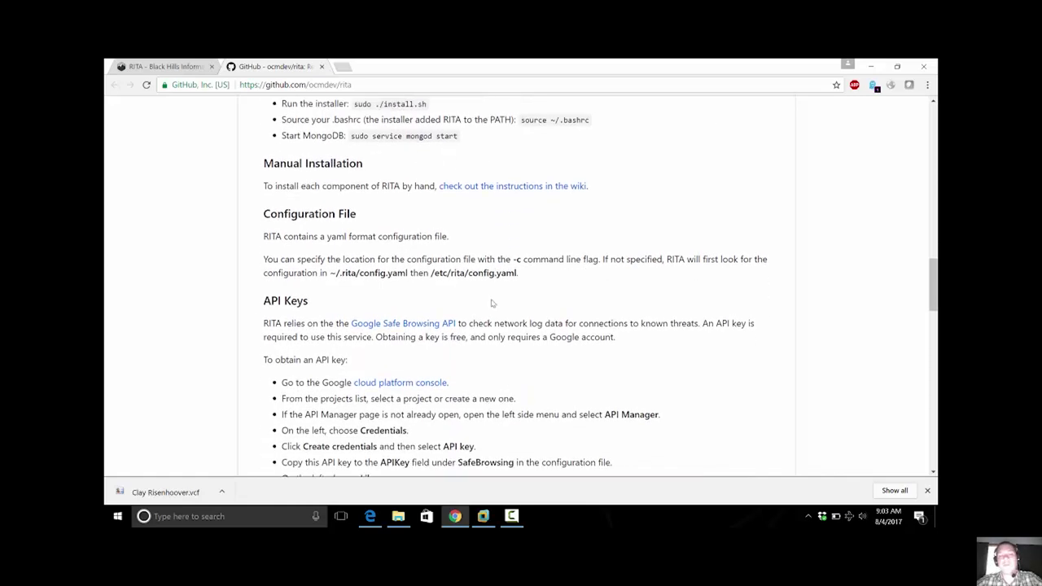
pyautogui.scroll(-10, 491, 303)
pyautogui.scroll(-2, 490, 303)
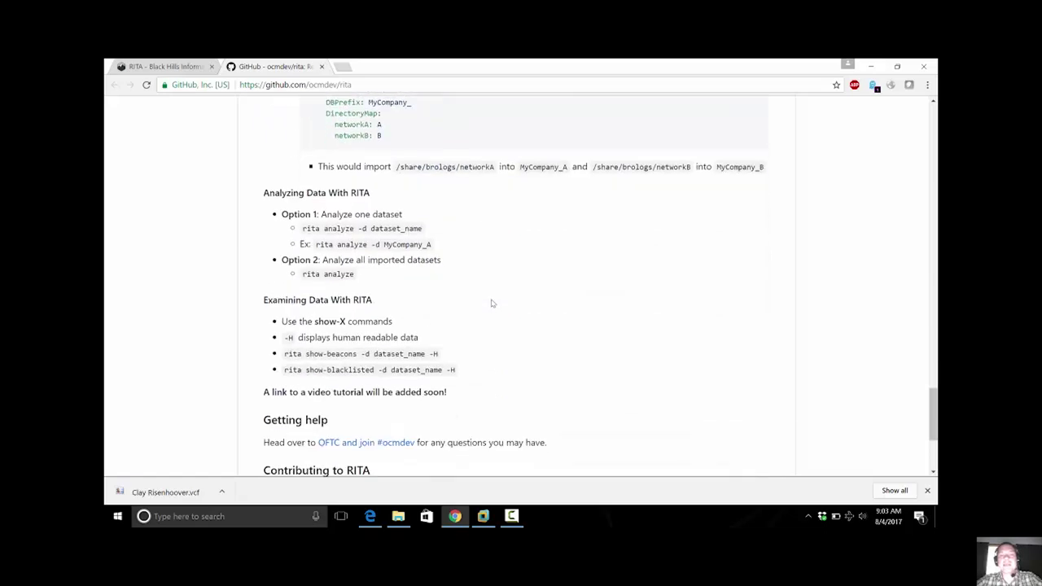
pyautogui.scroll(-2, 491, 303)
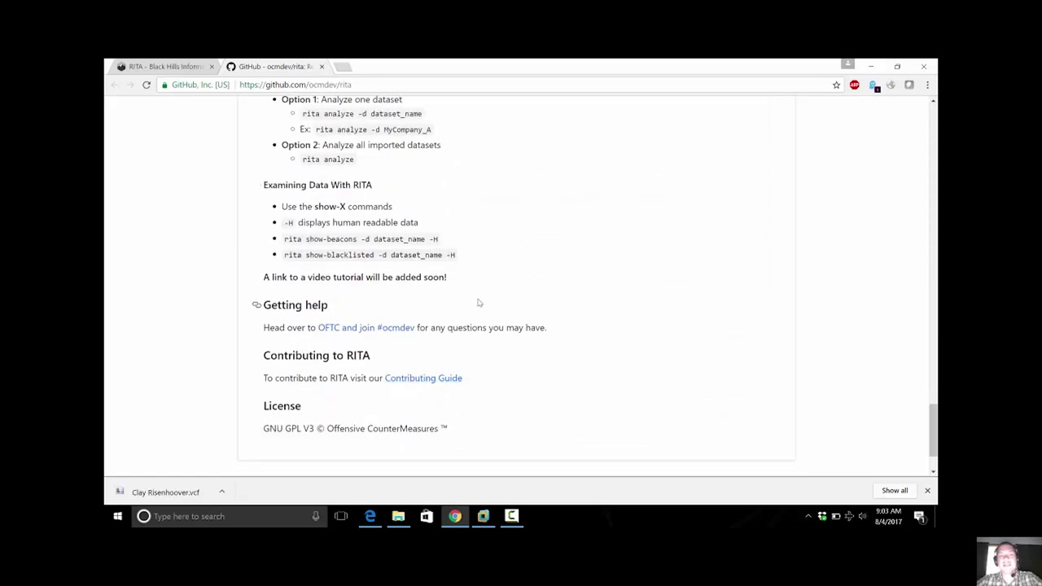
pyautogui.scroll(20, 479, 303)
# Switch to the Slingshot virtual machine, move the terminal toward the middle of the desktop and enlarge its text.
pyautogui.hotkey('alt', 'Tab')
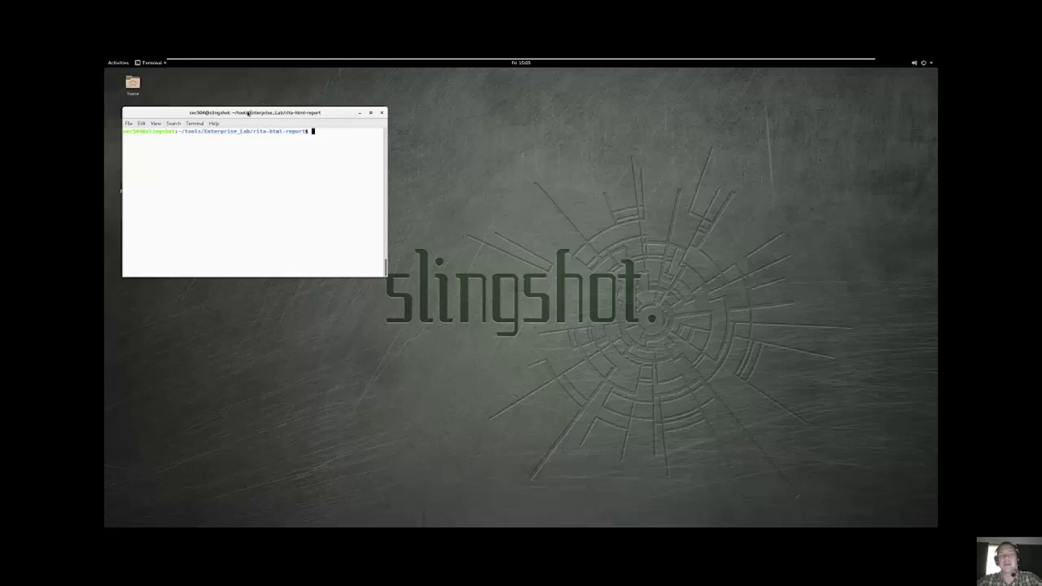
pyautogui.moveTo(248, 113); pyautogui.dragTo(442, 118)
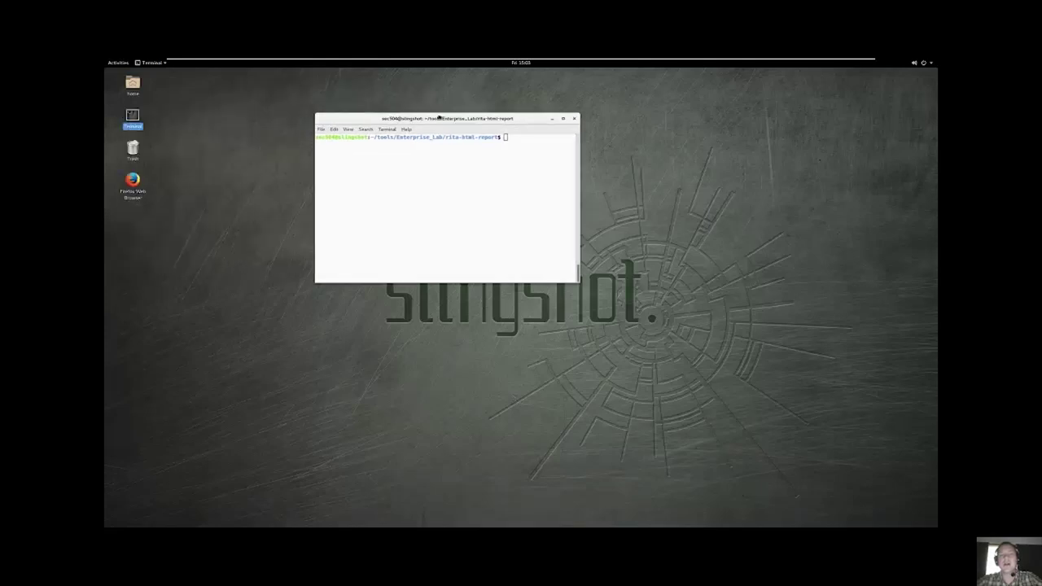
pyautogui.click(388, 130)
pyautogui.moveTo(424, 135)
pyautogui.click(484, 137)
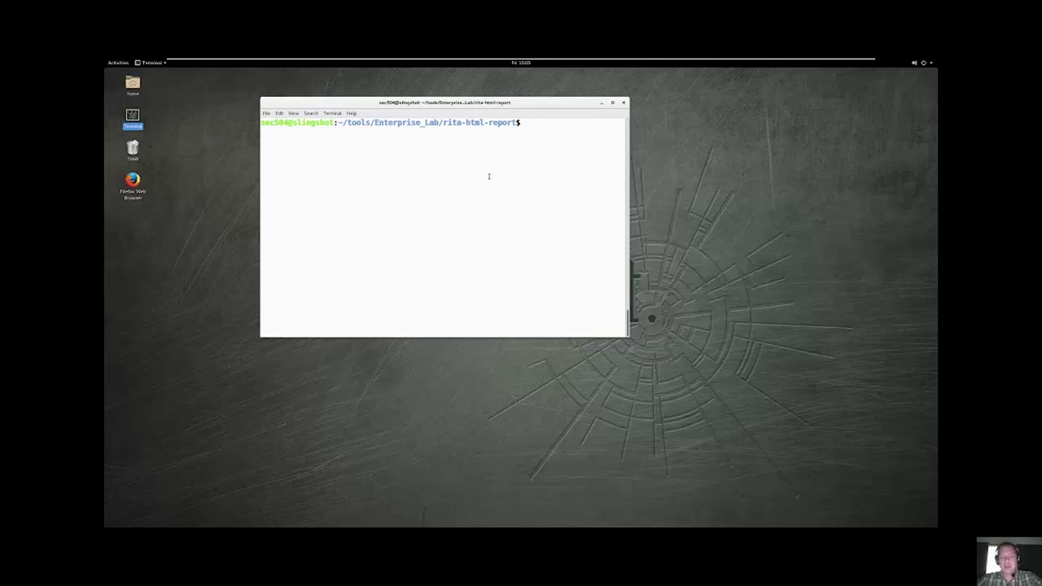
# Try to shorten the shell prompt by running PS=$.
pyautogui.write('SP')
pyautogui.press('BackSpace')
pyautogui.press('BackSpace')
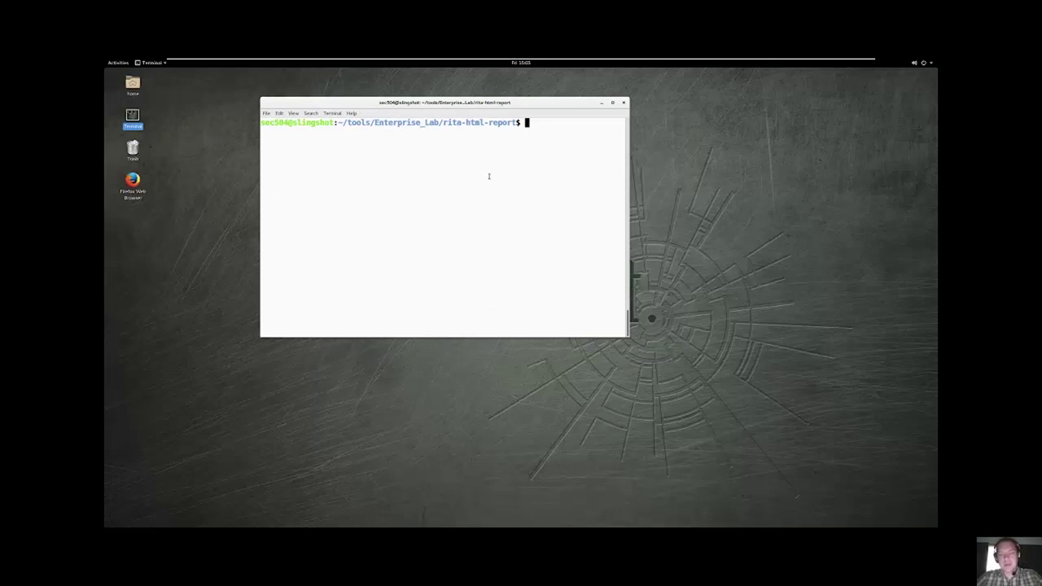
pyautogui.write('PS=$')
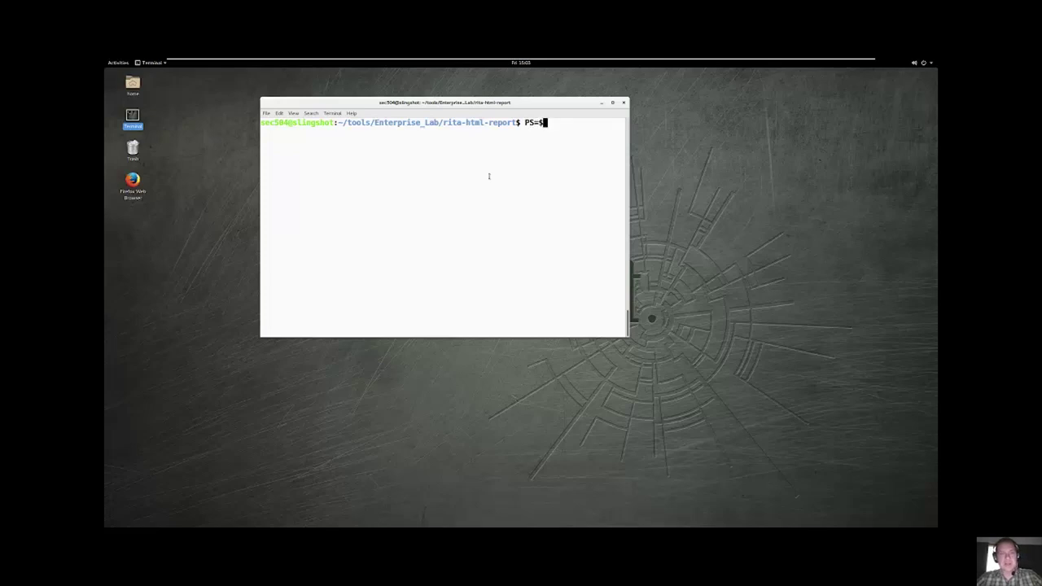
pyautogui.press('Return')
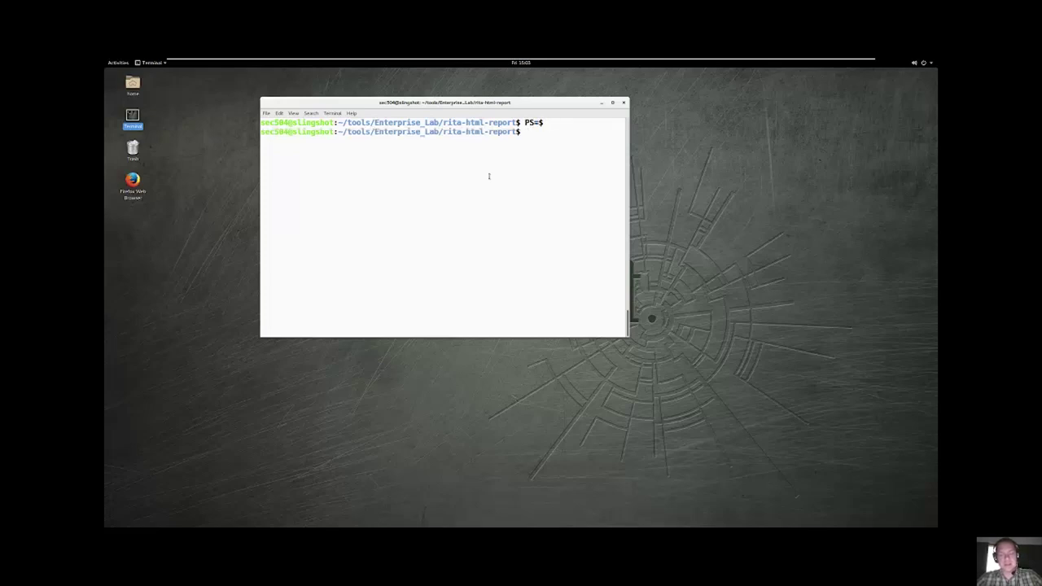
# Shorten the shell prompt to a dollar sign with PS1=$ and clear the terminal.
pyautogui.write('PS1=')
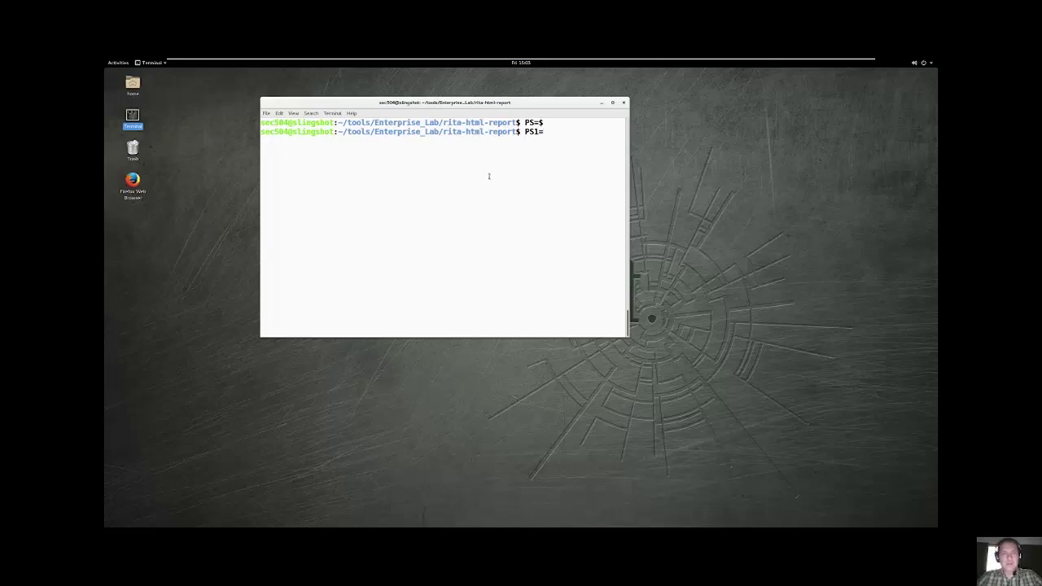
pyautogui.write('$')
pyautogui.press('BackSpace')
pyautogui.write('$')
pyautogui.press('Return')
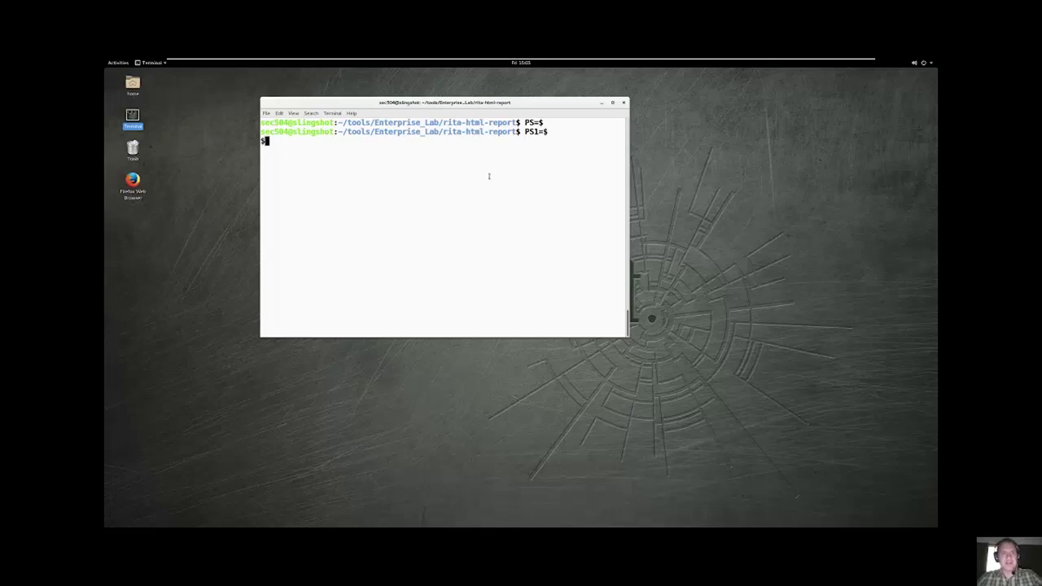
pyautogui.hotkey('ctrl', 'l')
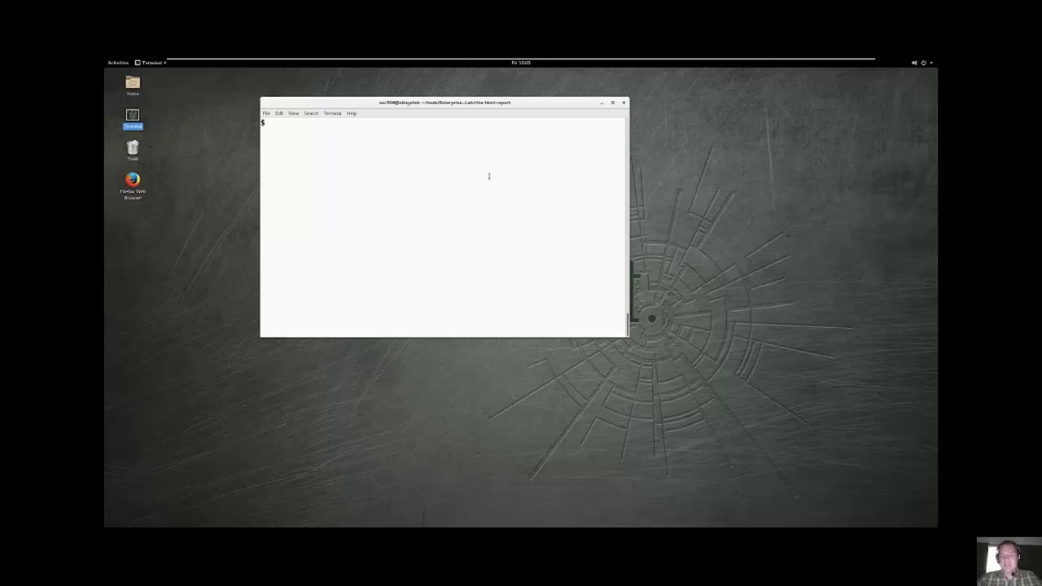
# List the RITA databases with rita show-databases and widen the terminal window.
pyautogui.write('ls')
pyautogui.press('Up')
pyautogui.press('Up')
pyautogui.press('Up')
pyautogui.press('Up')
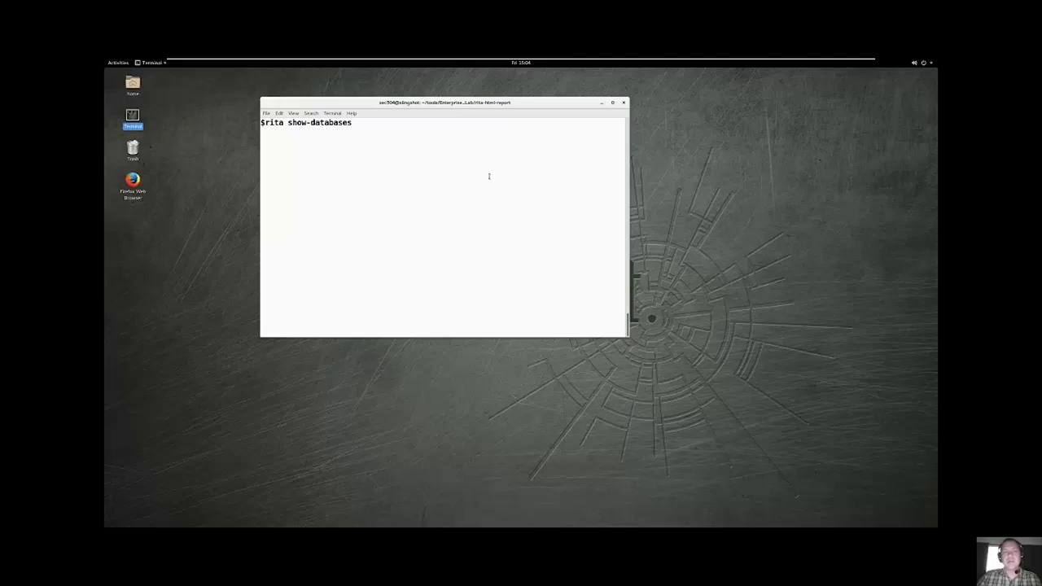
pyautogui.press('Return')
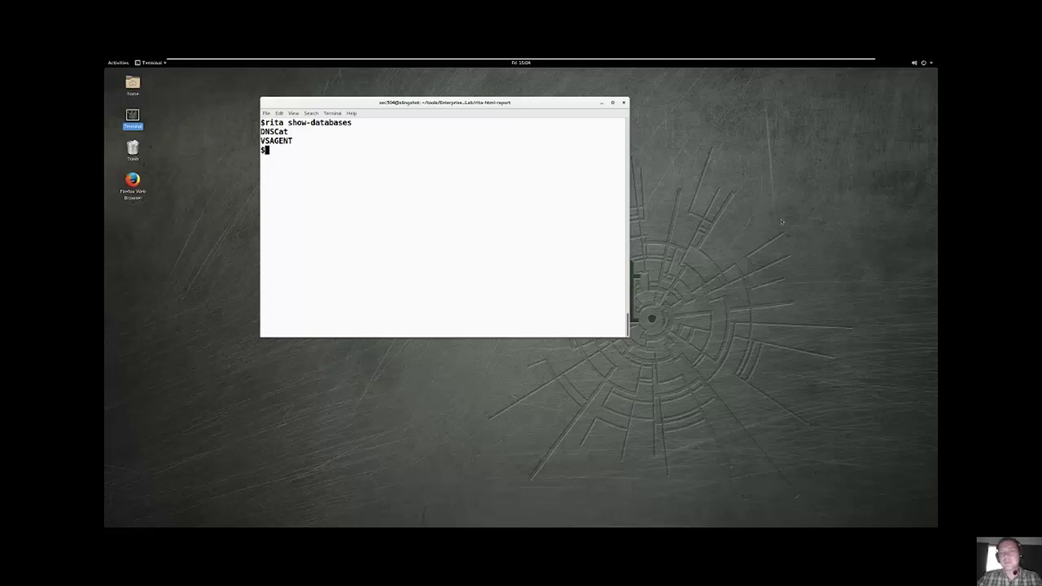
pyautogui.moveTo(627, 207); pyautogui.dragTo(843, 218)
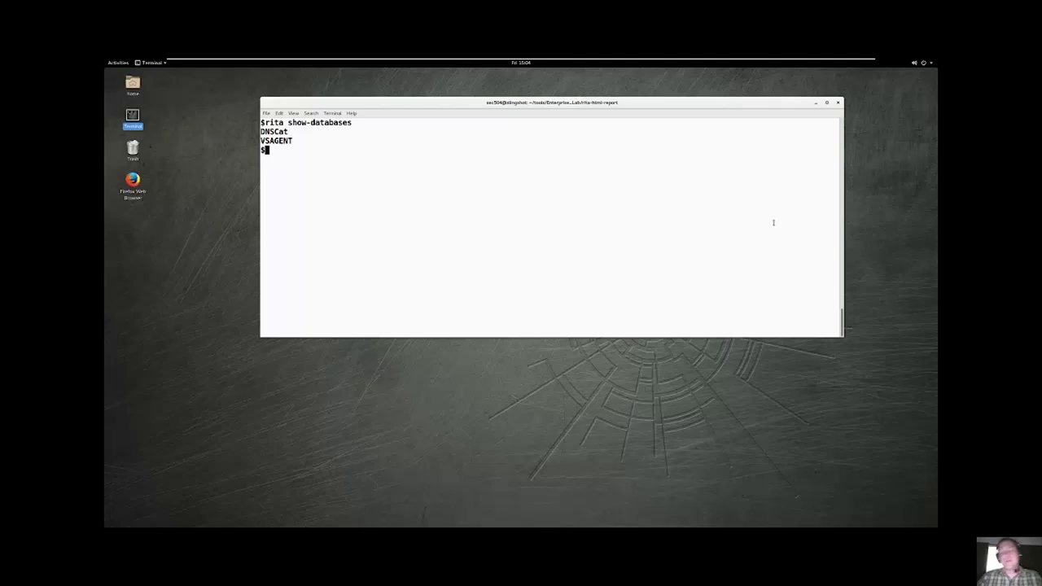
pyautogui.press('Up')
pyautogui.press('BackSpace')
pyautogui.press('BackSpace')
pyautogui.press('BackSpace')
pyautogui.press('BackSpace')
pyautogui.press('BackSpace')
pyautogui.press('BackSpace')
pyautogui.press('BackSpace')
pyautogui.press('BackSpace')
pyautogui.press('BackSpace')
pyautogui.press('BackSpace')
pyautogui.press('BackSpace')
pyautogui.press('BackSpace')
pyautogui.press('BackSpace')
pyautogui.press('BackSpace')
pyautogui.press('BackSpace')
pyautogui.press('BackSpace')
pyautogui.press('BackSpace')
pyautogui.press('BackSpace')
pyautogui.press('BackSpace')
pyautogui.write('ls')
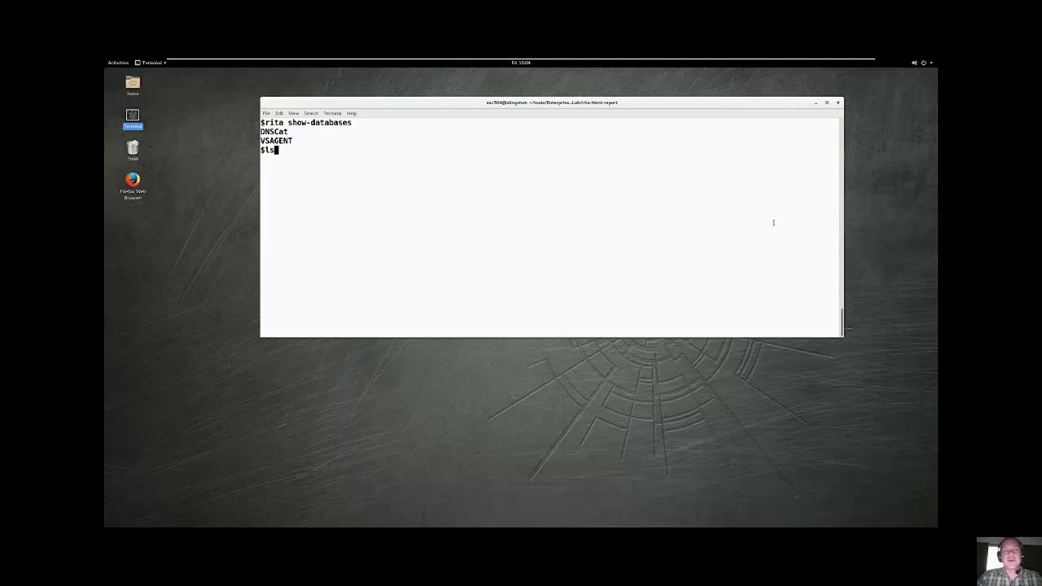
# Run rita show-beacons -d VSAGENT and look through the beacon output from its beginning.
pyautogui.press('Up')
pyautogui.press('Up')
pyautogui.press('Up')
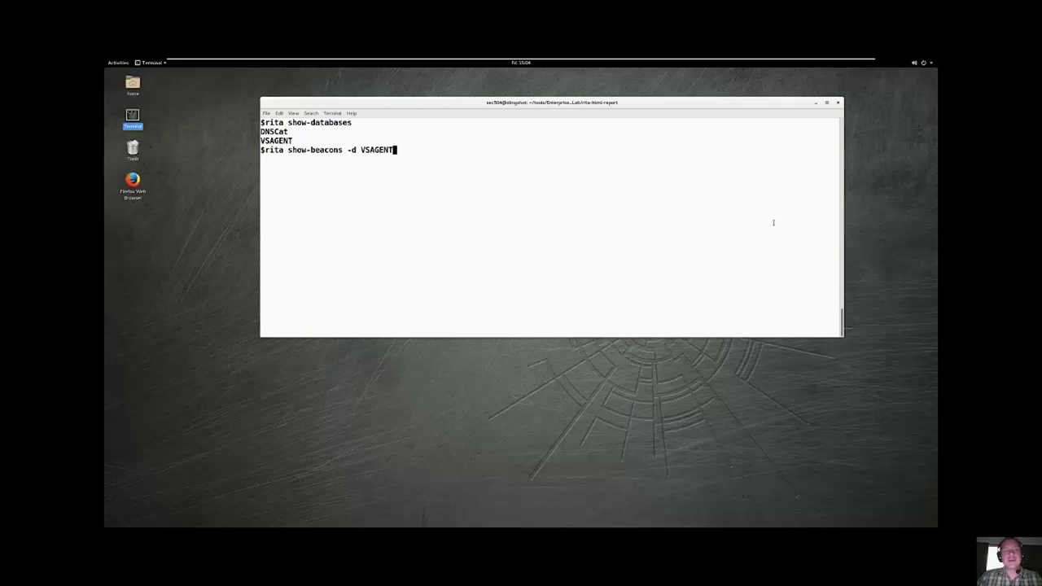
pyautogui.press('Up')
pyautogui.press('Down')
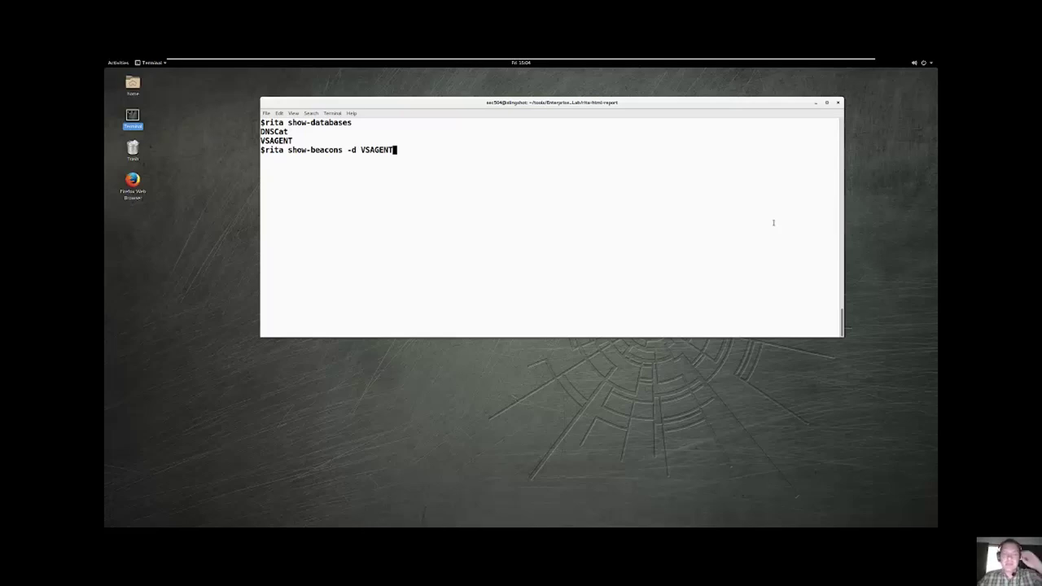
pyautogui.press('Return')
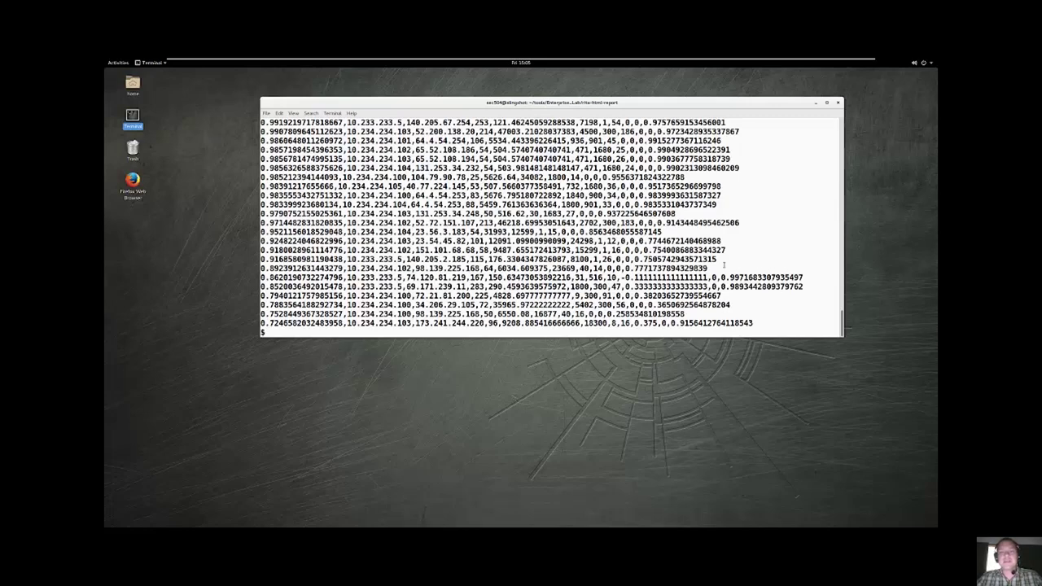
pyautogui.scroll(10, 724, 265)
pyautogui.scroll(-7, 724, 264)
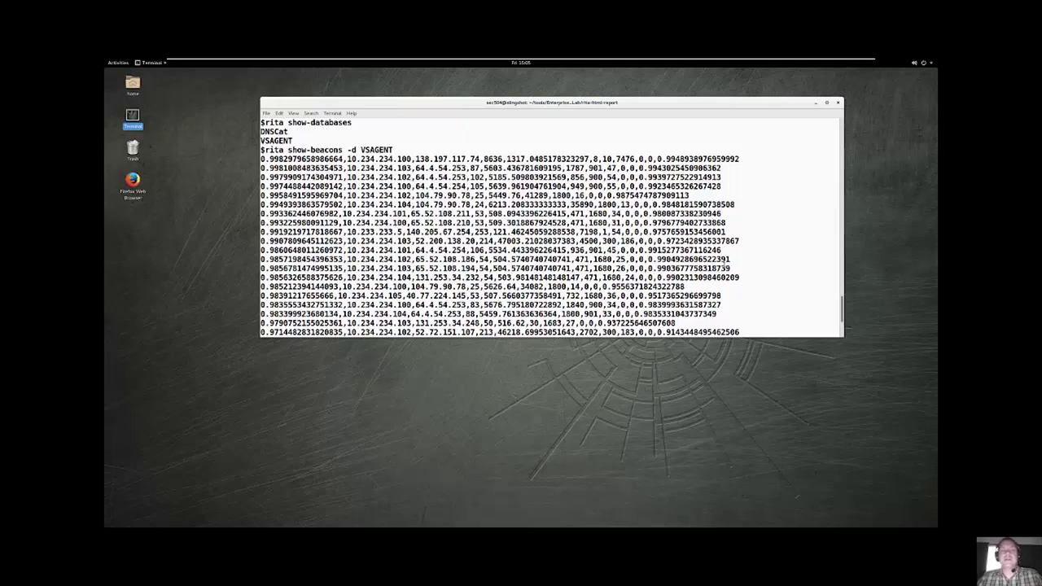
# Clear the terminal, rerun the VSAGENT beacon listing with the -H option, and widen the window to fit the table from its header.
pyautogui.hotkey('ctrl', 'l')
pyautogui.press('Up')
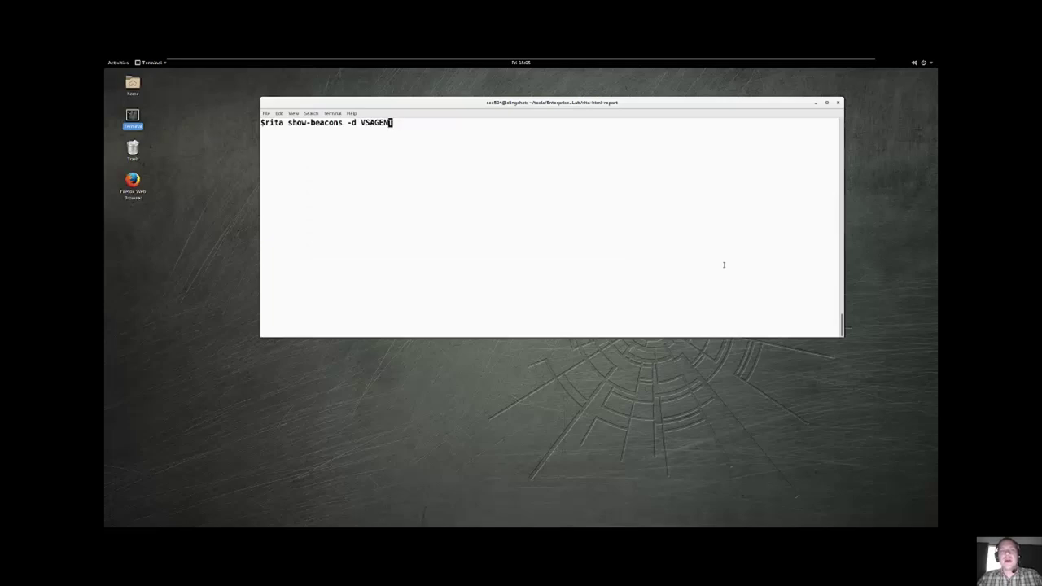
pyautogui.press('End')
pyautogui.write('-H')
pyautogui.press('Return')
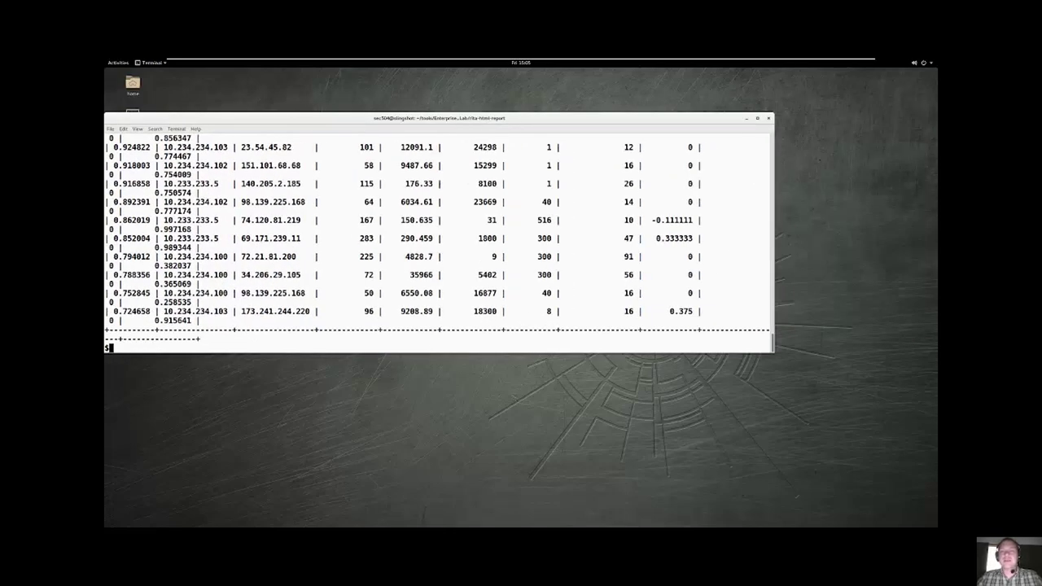
pyautogui.moveTo(773, 236); pyautogui.dragTo(933, 236)
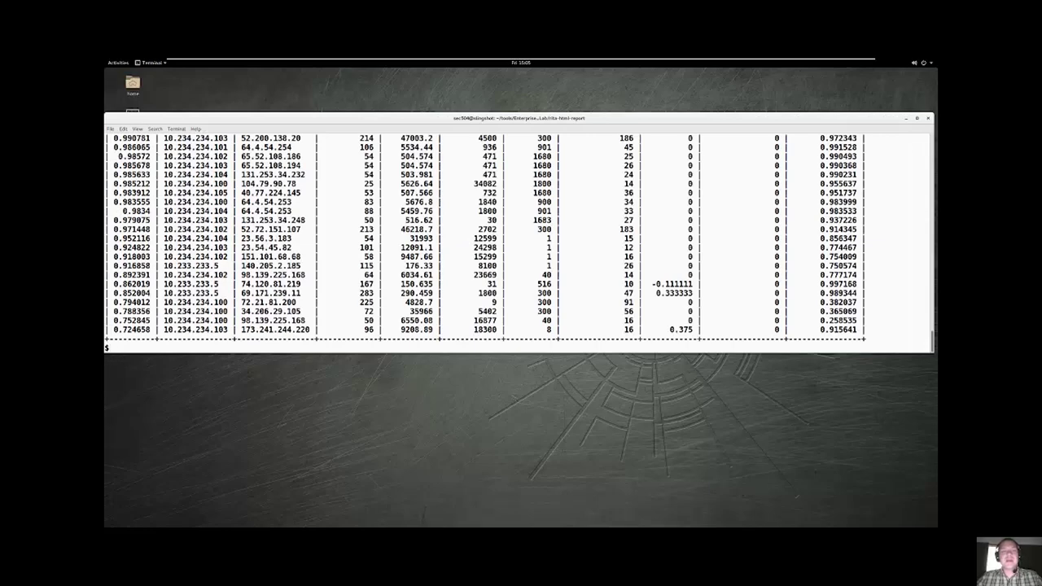
pyautogui.scroll(4, 485, 242)
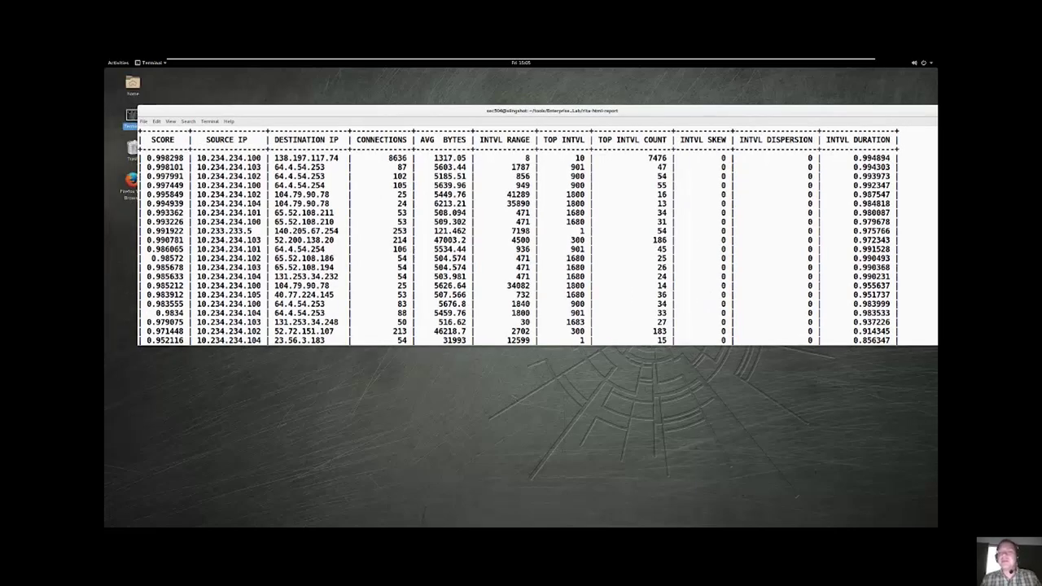
# Run rita show-beacons -d VSAGENT without and with the -H option to compare the raw output with the formatted table.
pyautogui.press('Up')
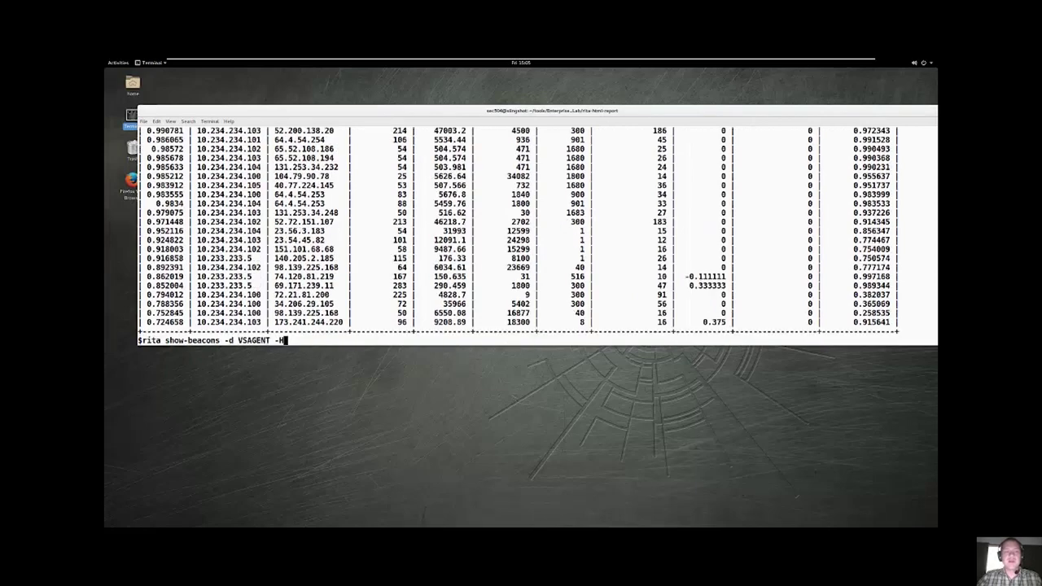
pyautogui.press('Return')
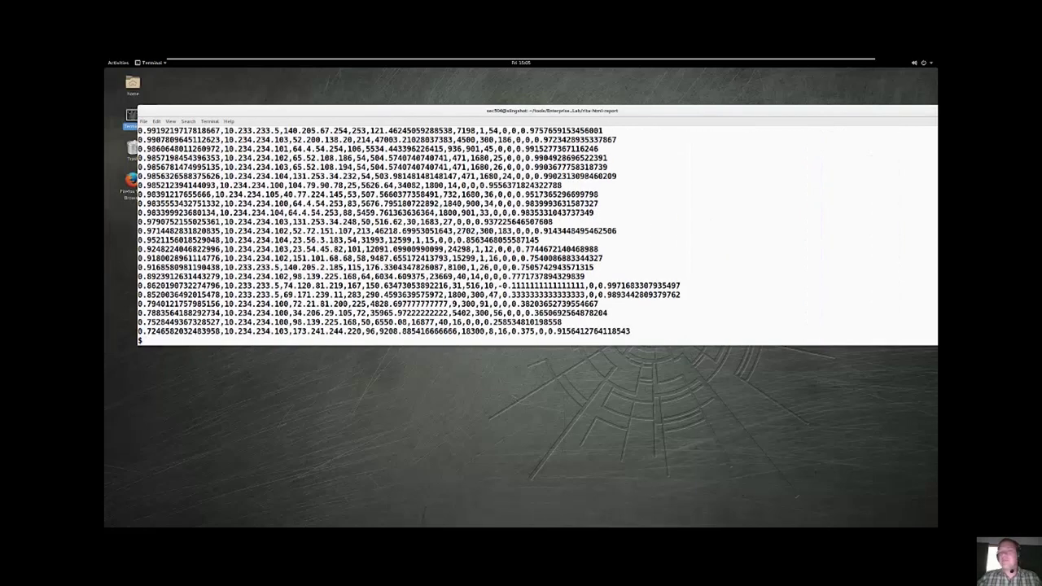
pyautogui.press('Up')
pyautogui.write('-H')
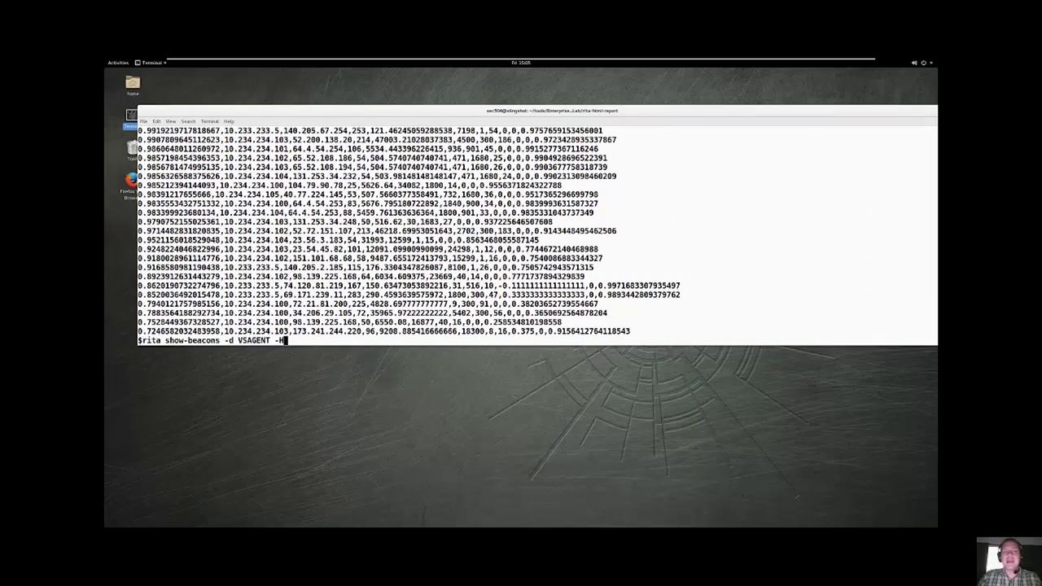
pyautogui.press('Return')
pyautogui.scroll(5, 521, 236)
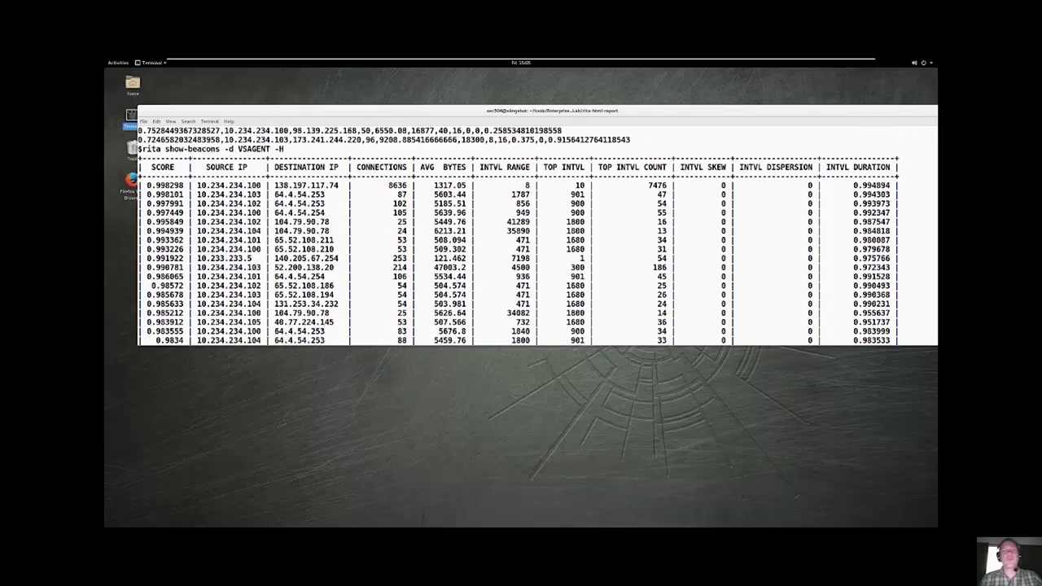
pyautogui.scroll(5, 521, 236)
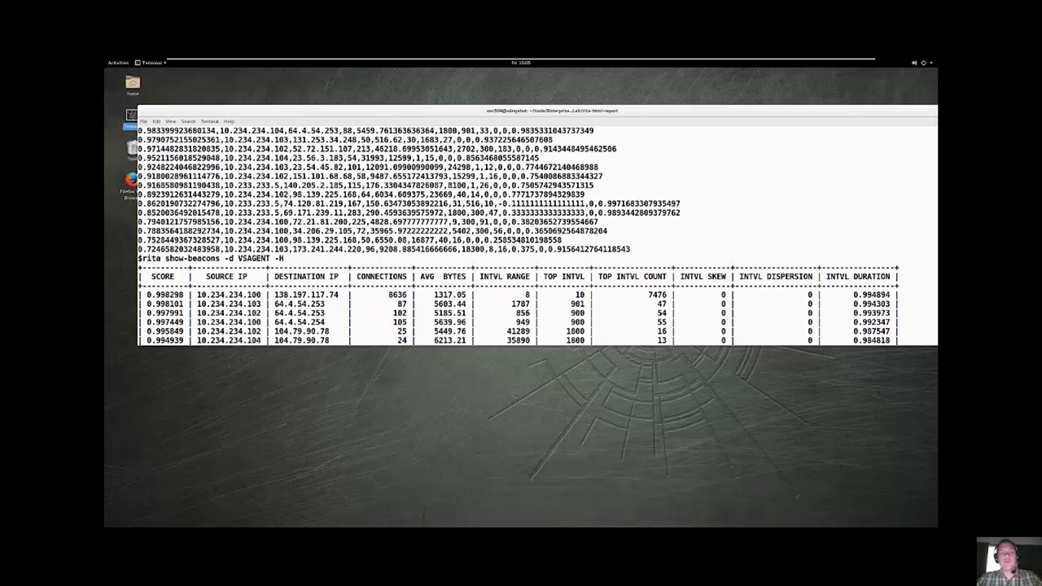
pyautogui.scroll(-10, 521, 236)
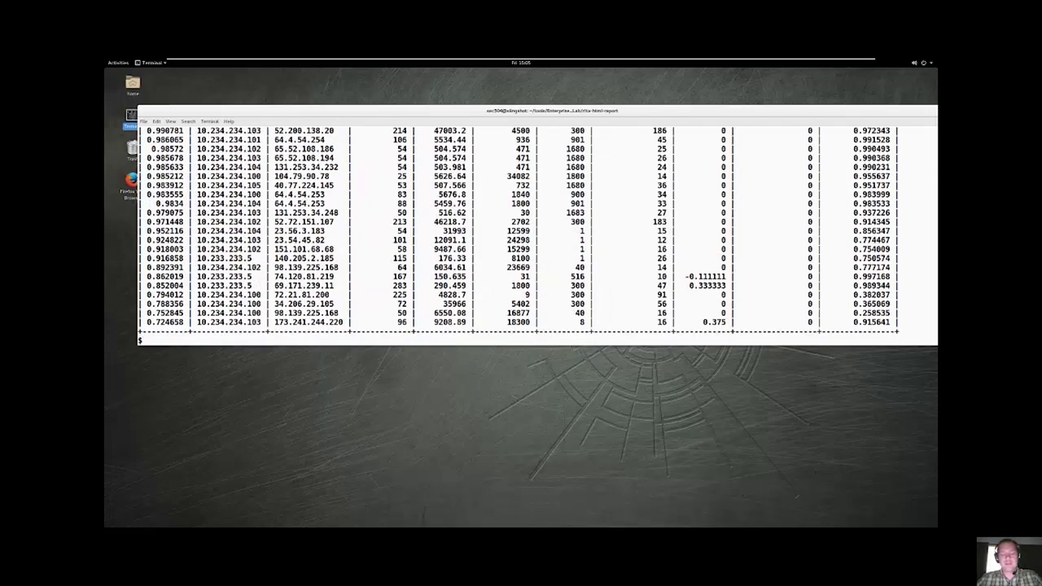
# List the report directory's files with ls, and run rita without arguments to show its available commands.
pyautogui.write('ls')
pyautogui.press('Return')
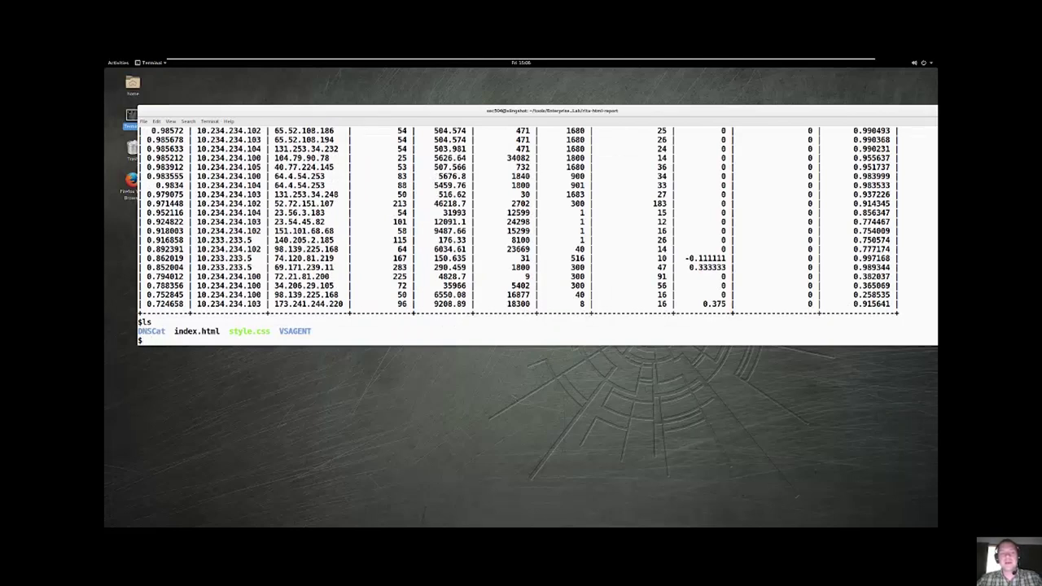
pyautogui.write('rita show-beacons -d VSAGENT -H')
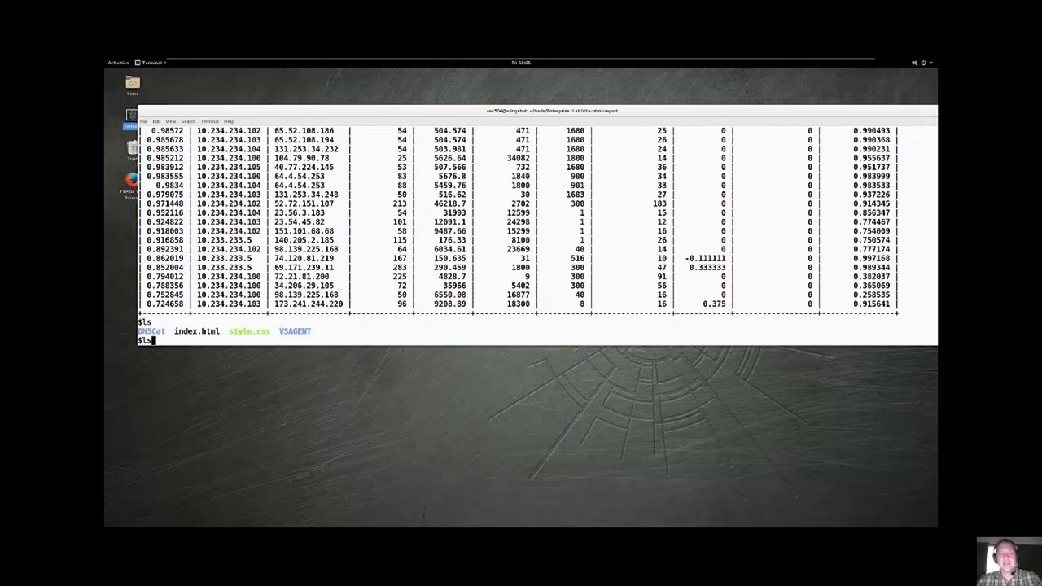
pyautogui.press('BackSpace')
pyautogui.press('BackSpace')
pyautogui.press('BackSpace')
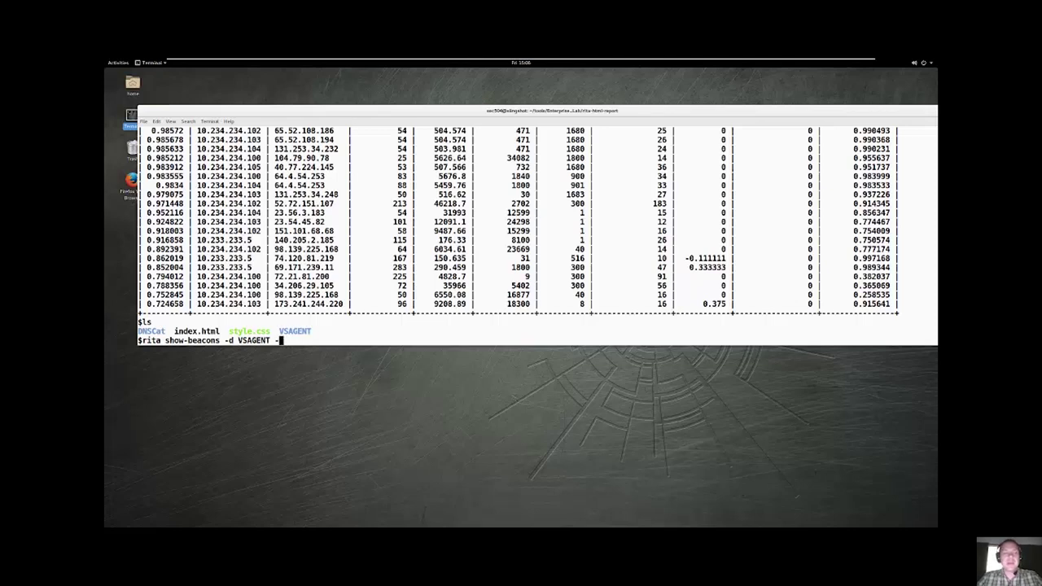
pyautogui.press('BackSpace')
pyautogui.press('BackSpace')
pyautogui.press('BackSpace')
pyautogui.press('BackSpace')
pyautogui.press('BackSpace')
pyautogui.press('BackSpace')
pyautogui.press('BackSpace')
pyautogui.press('BackSpace')
pyautogui.press('BackSpace')
pyautogui.press('BackSpace')
pyautogui.press('BackSpace')
pyautogui.press('BackSpace')
pyautogui.press('BackSpace')
pyautogui.press('BackSpace')
pyautogui.press('BackSpace')
pyautogui.press('BackSpace')
pyautogui.press('BackSpace')
pyautogui.press('BackSpace')
pyautogui.press('BackSpace')
pyautogui.press('BackSpace')
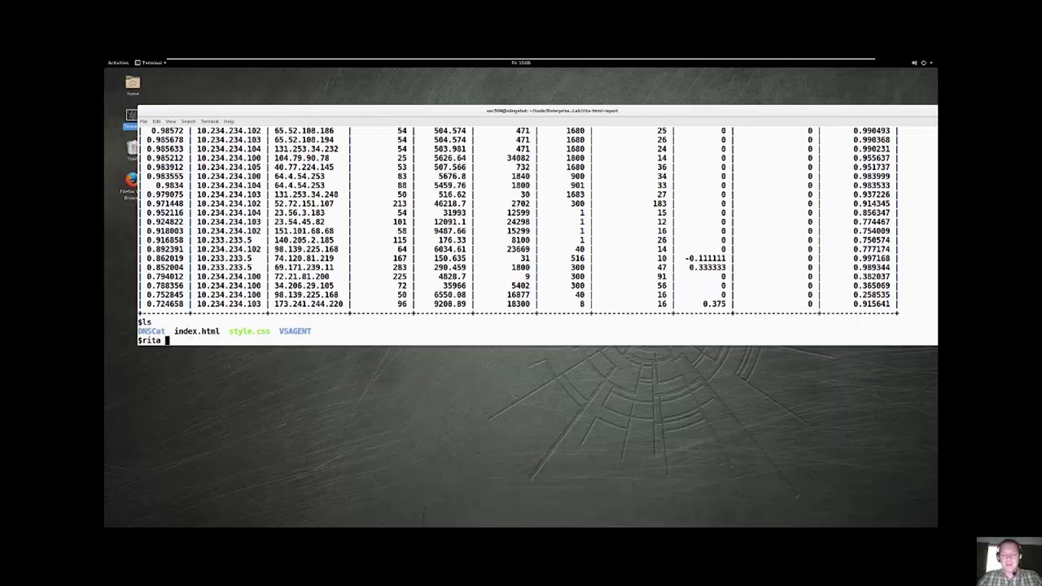
pyautogui.press('Return')
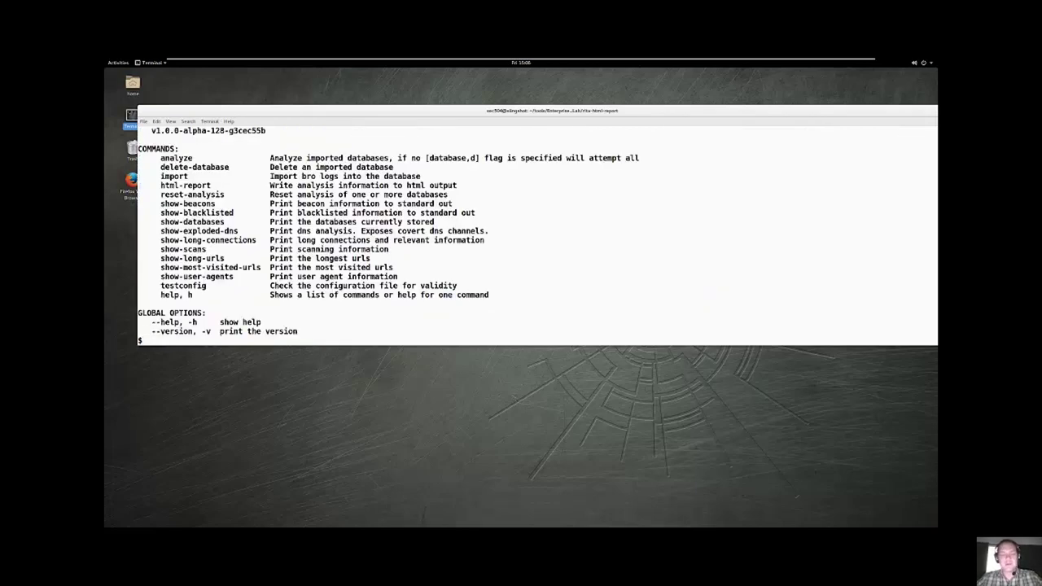
# Open index.html in Firefox from the terminal and display the Beacons results of the VSAGENT database.
pyautogui.write('fire')
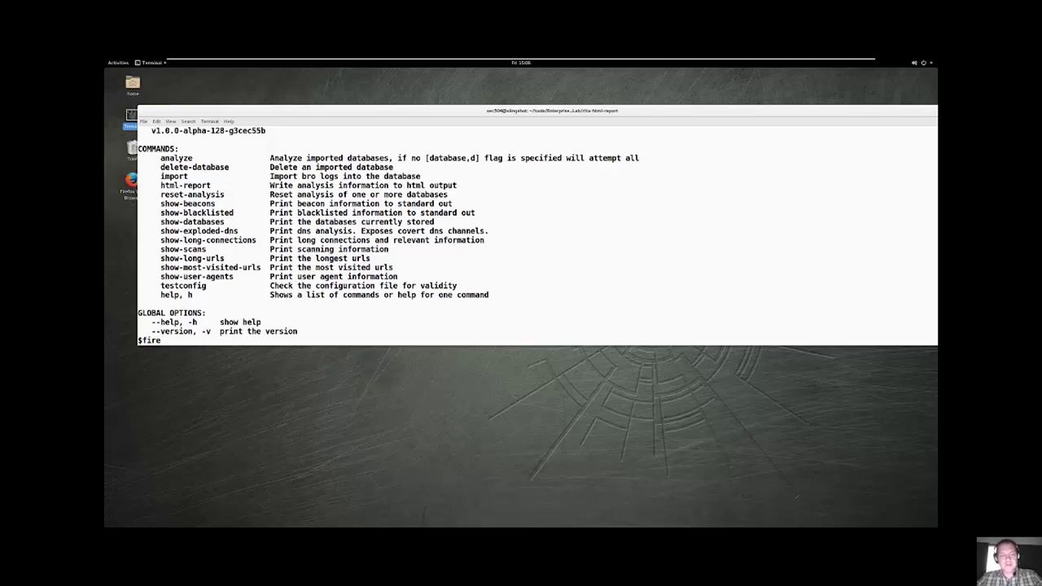
pyautogui.write('fox index.html')
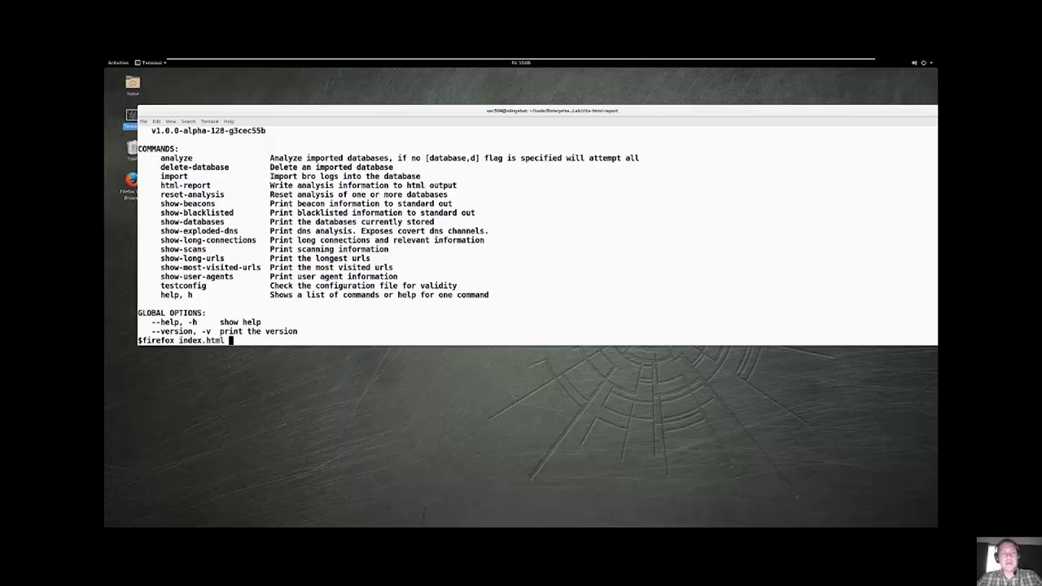
pyautogui.press('Return')
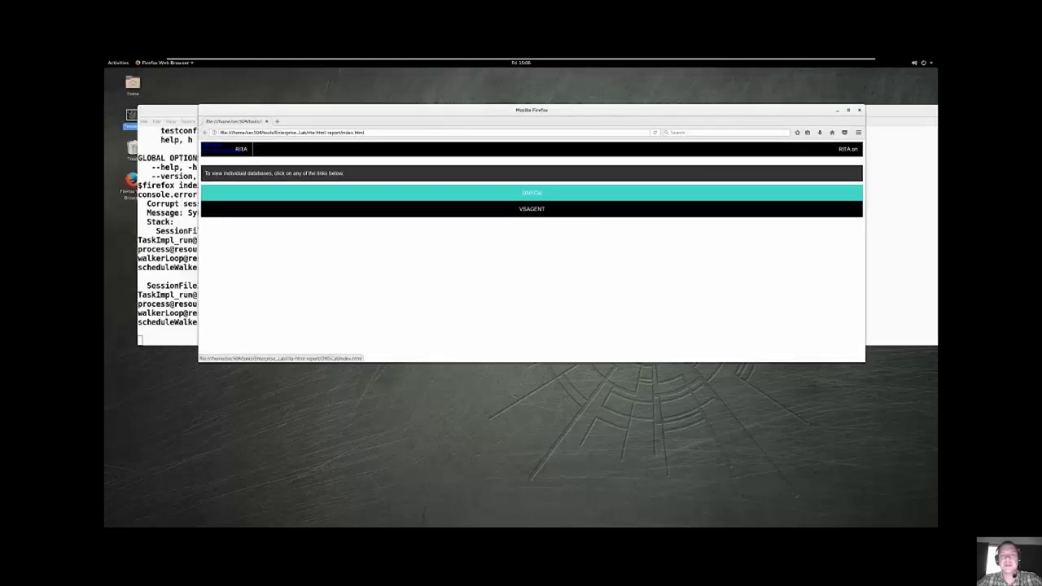
pyautogui.click(532, 209)
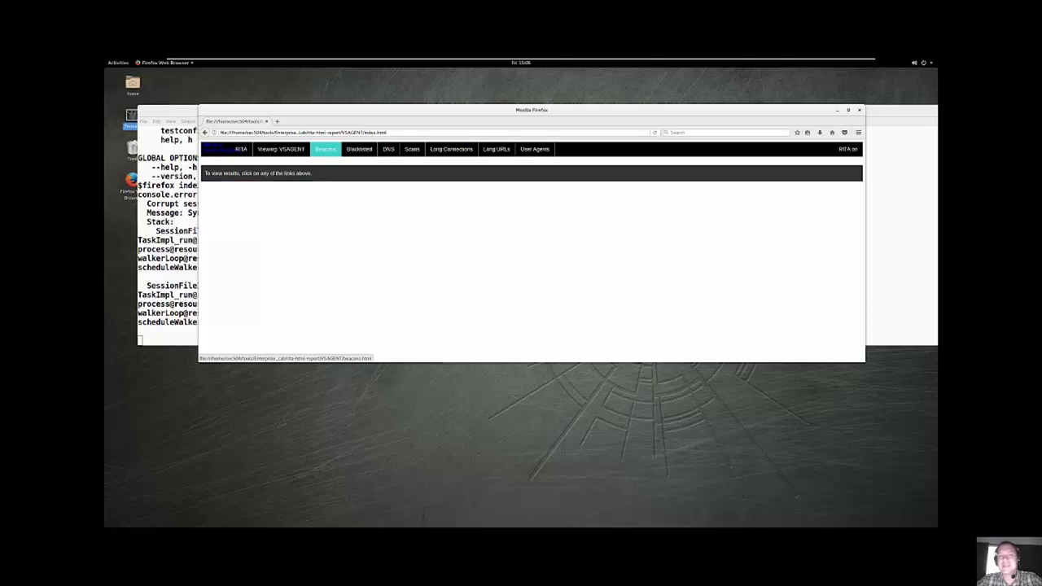
pyautogui.click(325, 149)
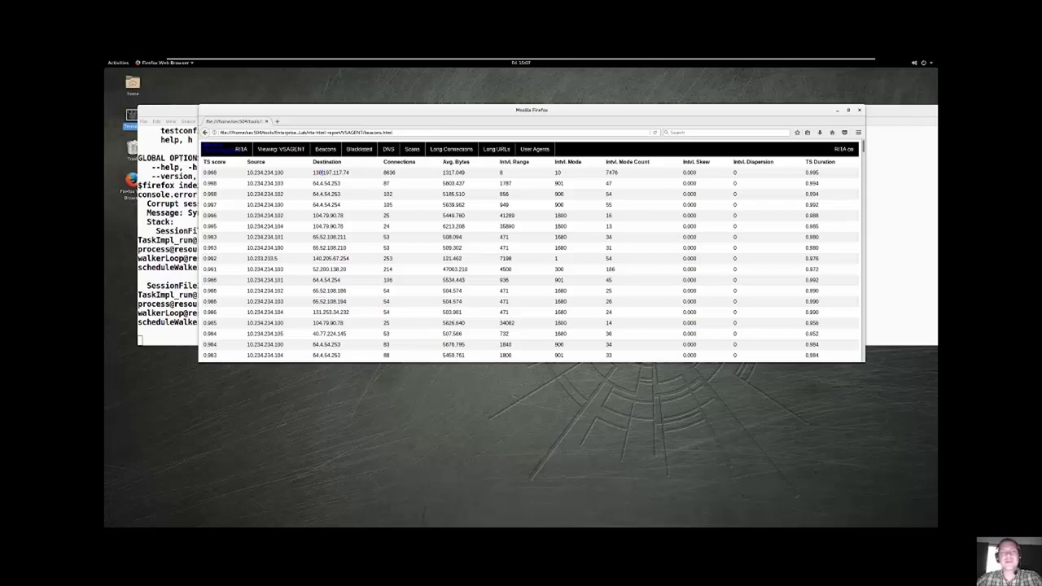
# Examine the highest-scoring beacon rows and highlight the connection count of the first entry.
pyautogui.moveTo(314, 183); pyautogui.dragTo(389, 216)
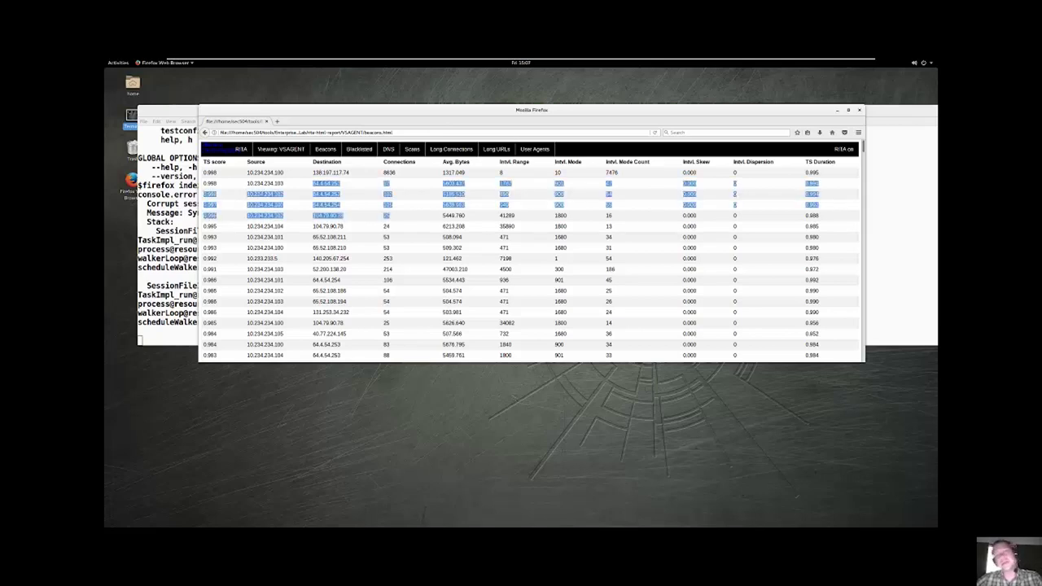
pyautogui.click(389, 215)
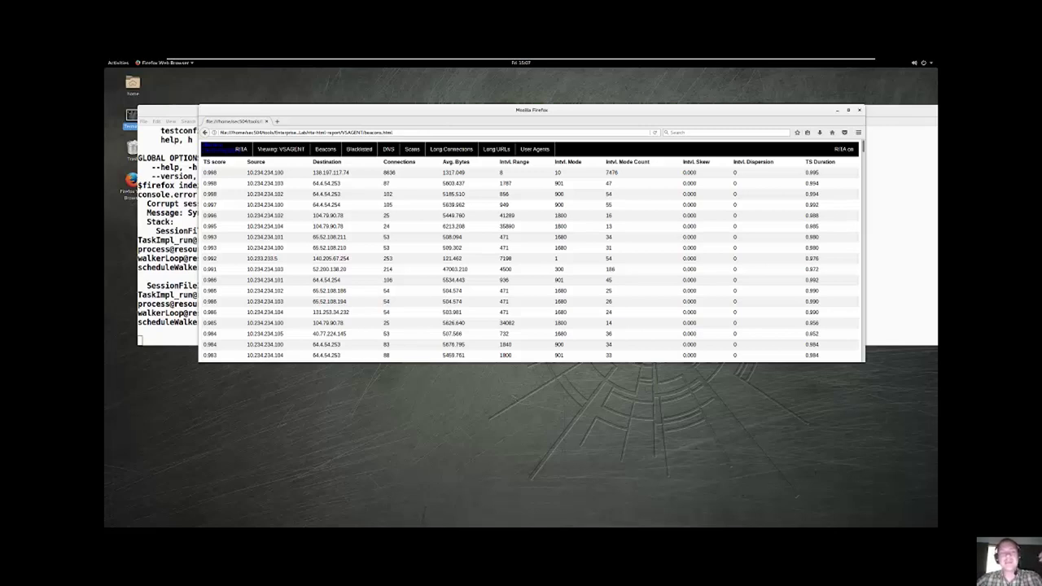
pyautogui.doubleClick(389, 173)
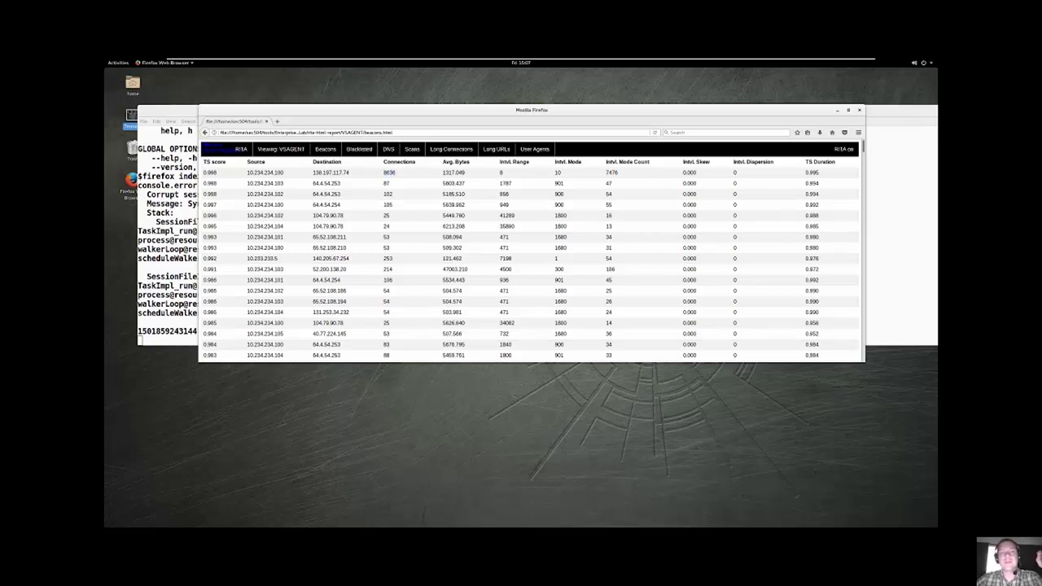
# Display the Blacklisted results for VSAGENT and enlarge the page to 170%.
pyautogui.click(359, 149)
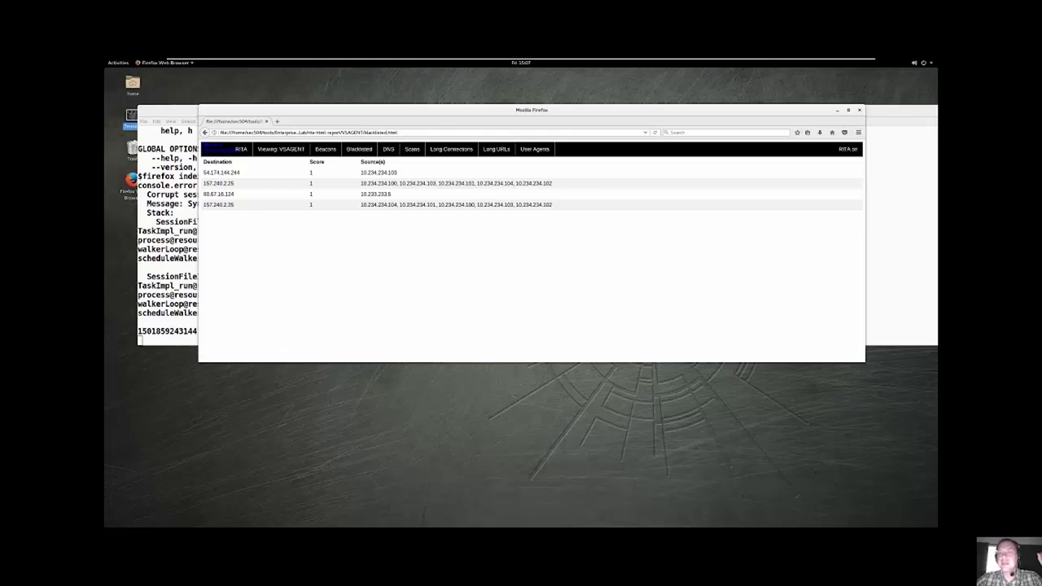
pyautogui.click(858, 132)
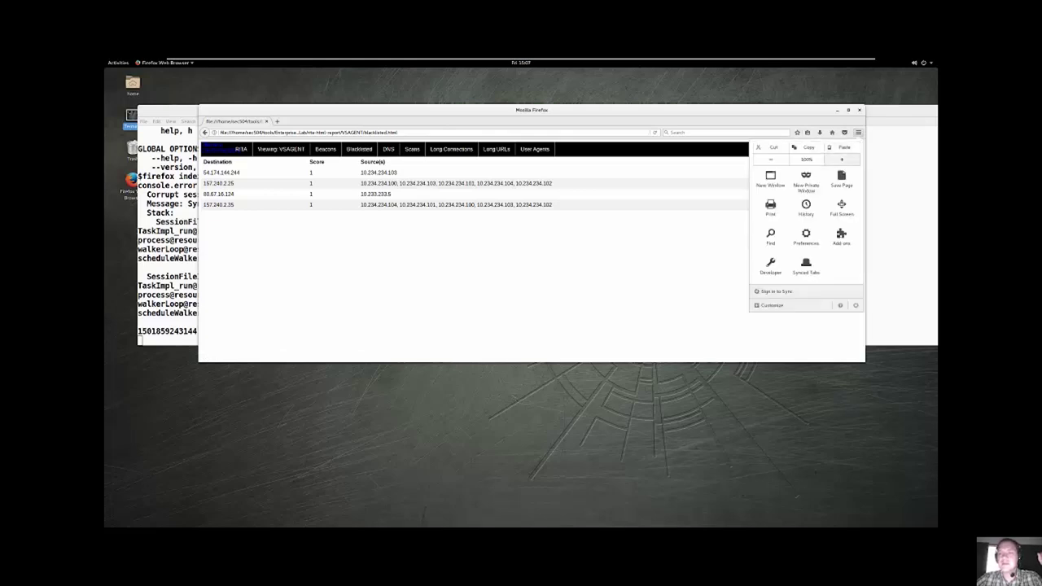
pyautogui.hotkey('ctrl', '+')
pyautogui.hotkey('ctrl', '+')
pyautogui.hotkey('ctrl', '+')
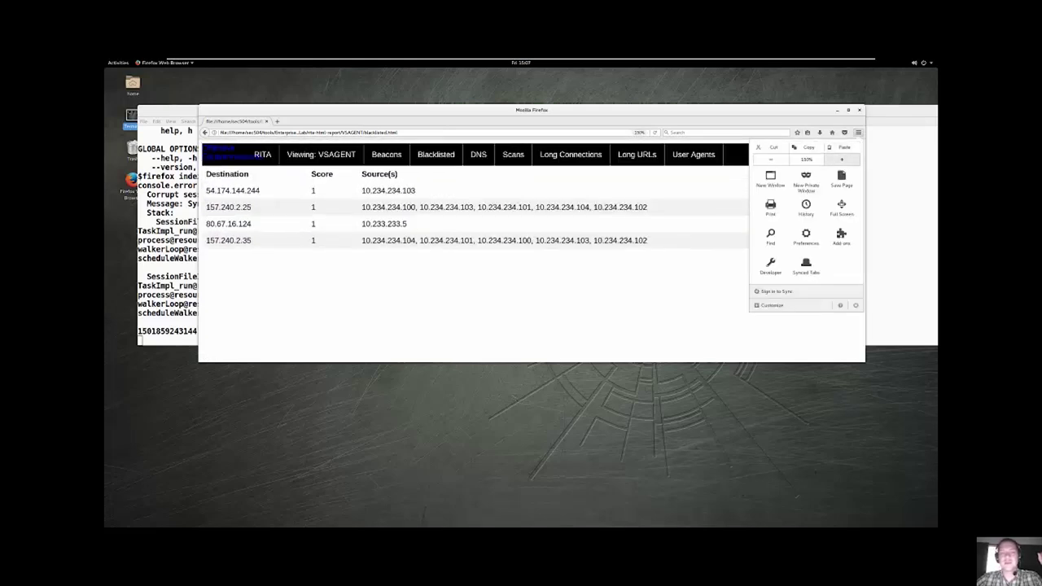
pyautogui.hotkey('ctrl', '+')
pyautogui.press('Escape')
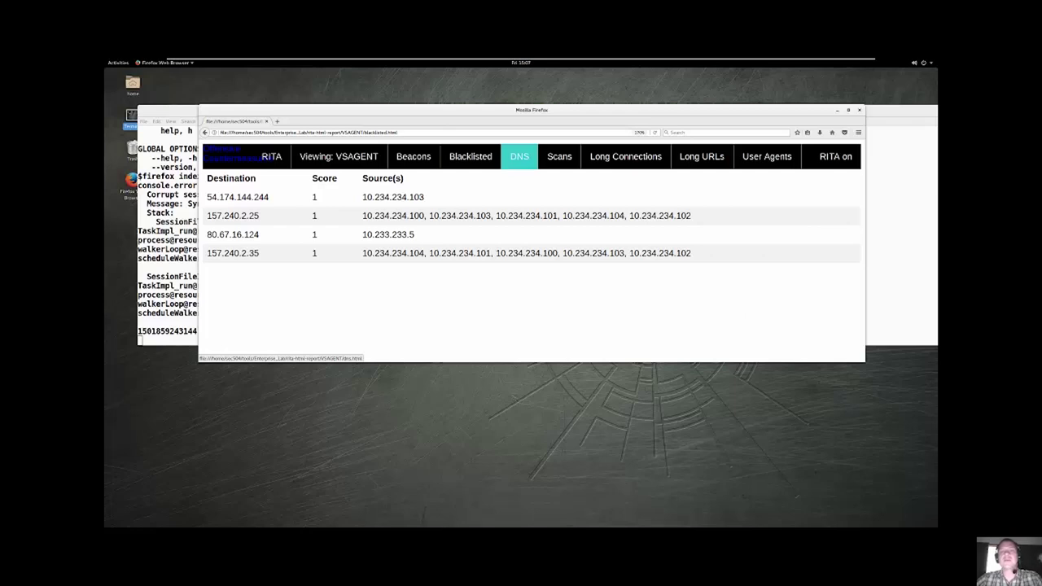
# Display the VSAGENT DNS results at 170% zoom and look through the subdomain and visit counts per domain.
pyautogui.click(519, 157)
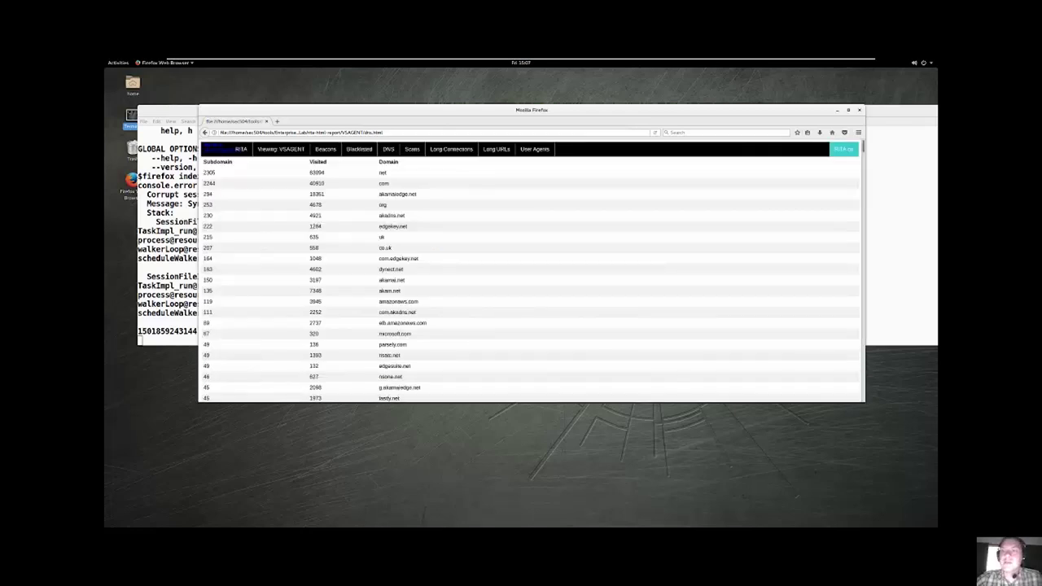
pyautogui.click(858, 132)
pyautogui.hotkey('ctrl', '+')
pyautogui.hotkey('ctrl', '+')
pyautogui.hotkey('ctrl', '+')
pyautogui.hotkey('ctrl', '+')
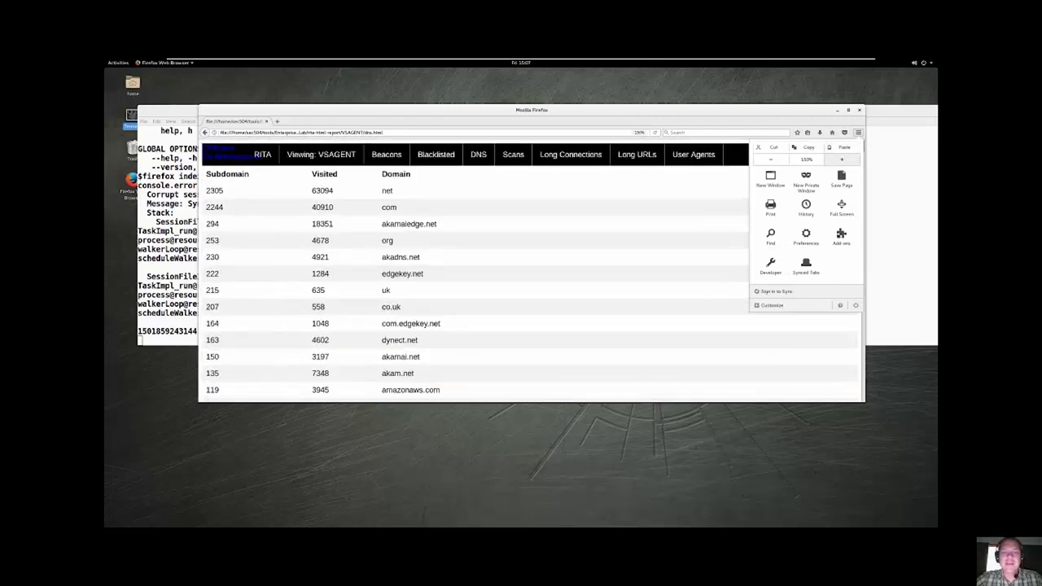
pyautogui.hotkey('ctrl', '+')
pyautogui.press('Escape')
pyautogui.scroll(-10, 529, 269)
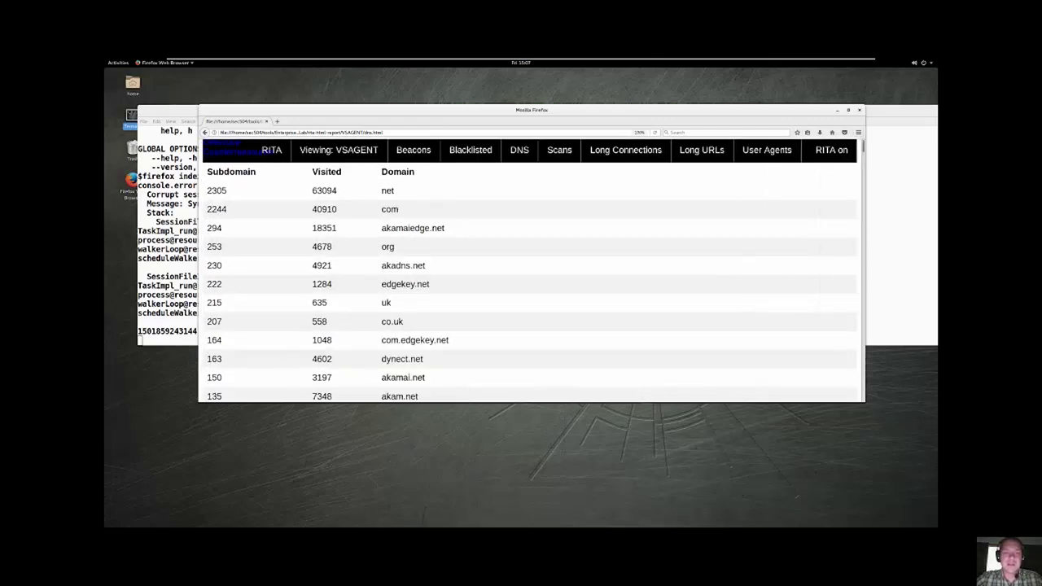
pyautogui.scroll(-5, 529, 269)
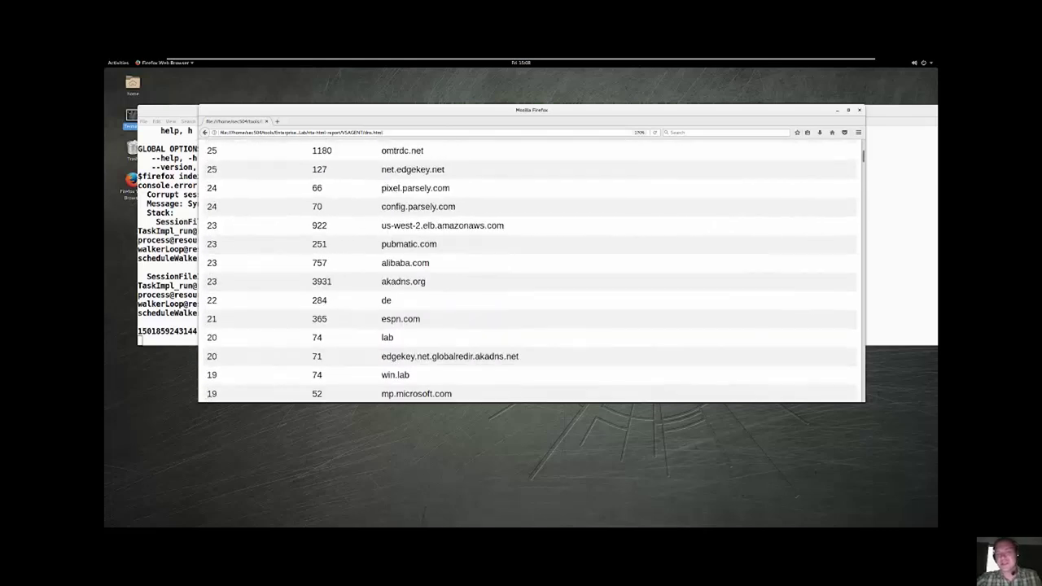
pyautogui.scroll(15, 529, 269)
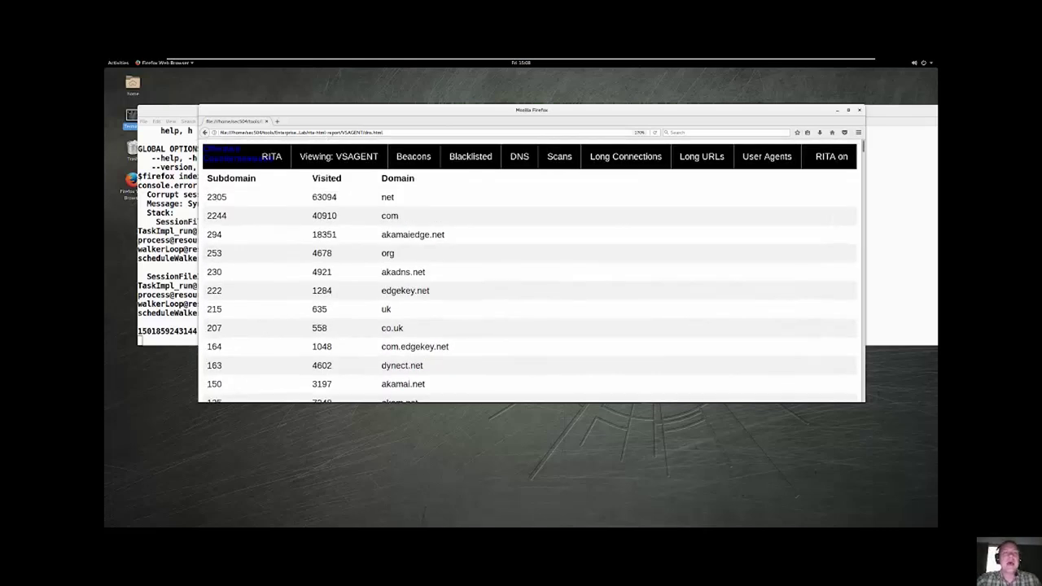
# Return to the RITA database list and display the DNS results of the DNSCat database.
pyautogui.click(271, 156)
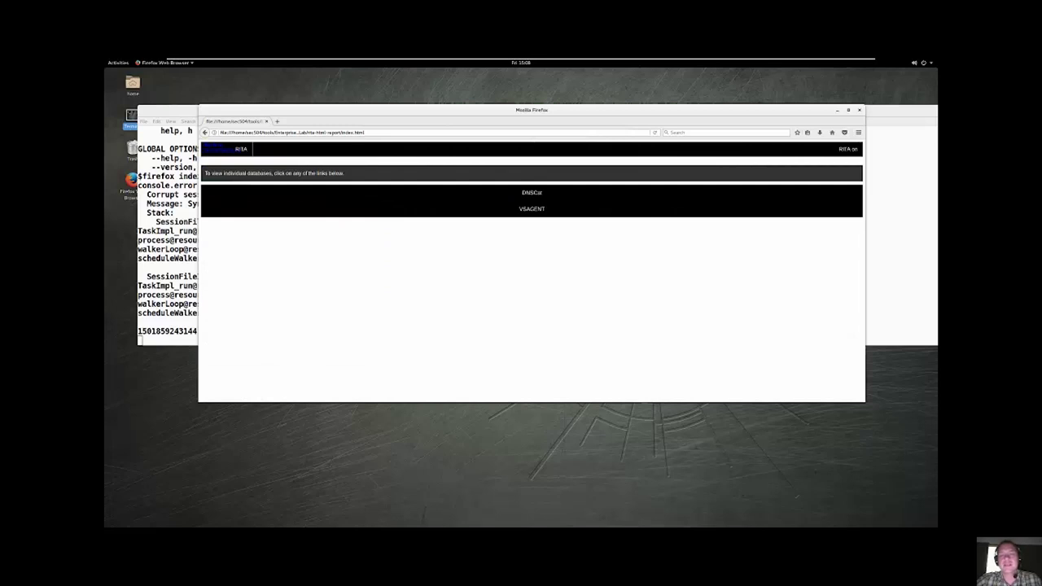
pyautogui.click(532, 192)
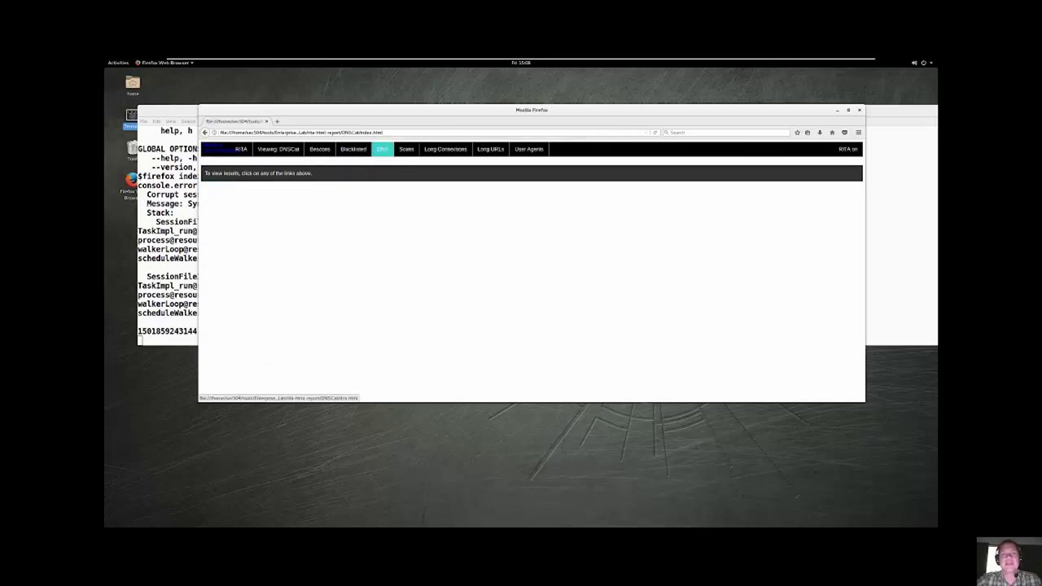
pyautogui.click(383, 149)
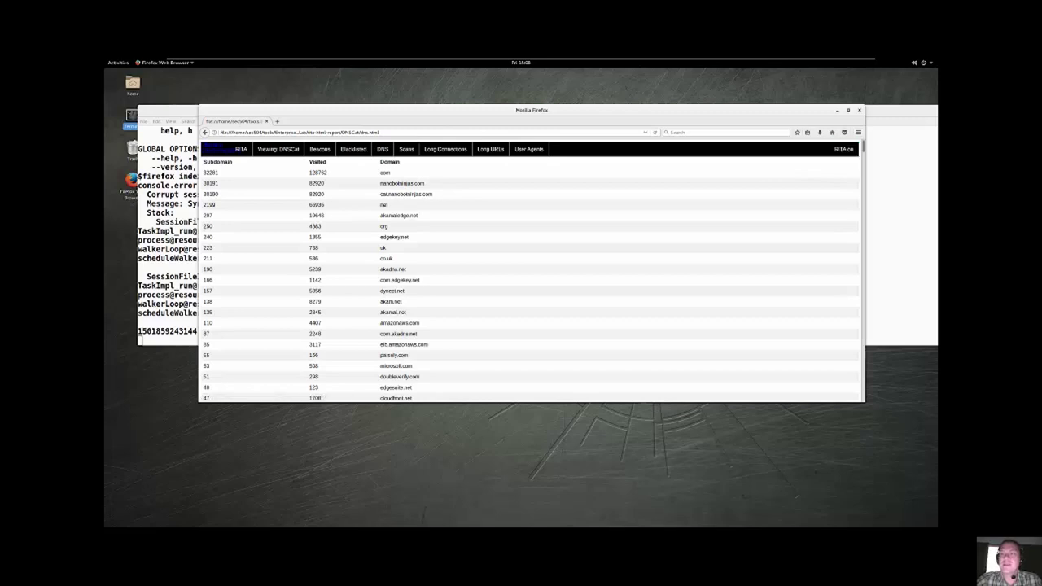
# Enlarge the DNSCat DNS page to 150% and examine the subdomain and visit counts in the com row.
pyautogui.click(858, 132)
pyautogui.click(841, 159)
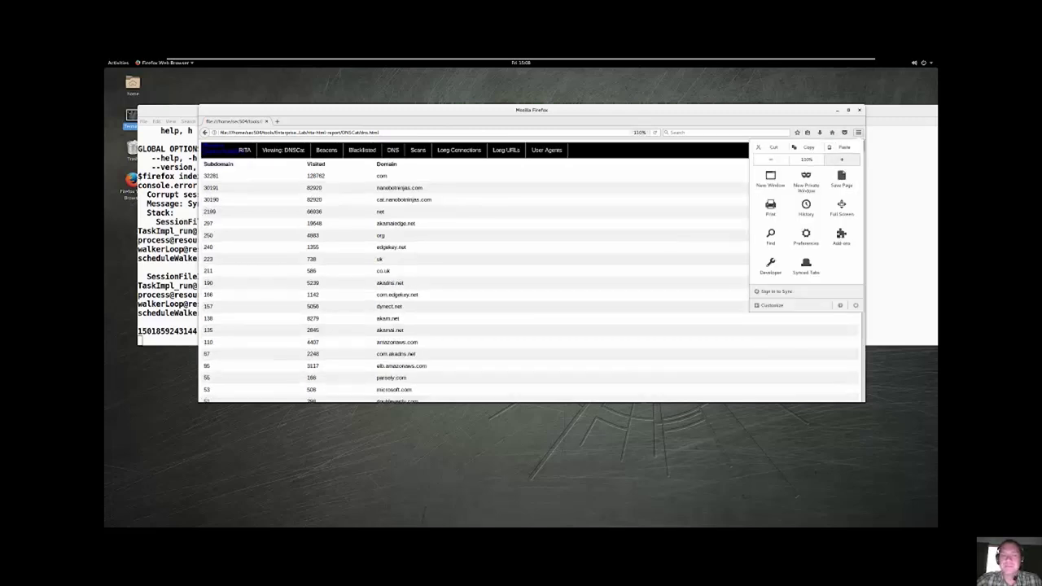
pyautogui.click(842, 159)
pyautogui.click(842, 159)
pyautogui.click(842, 159)
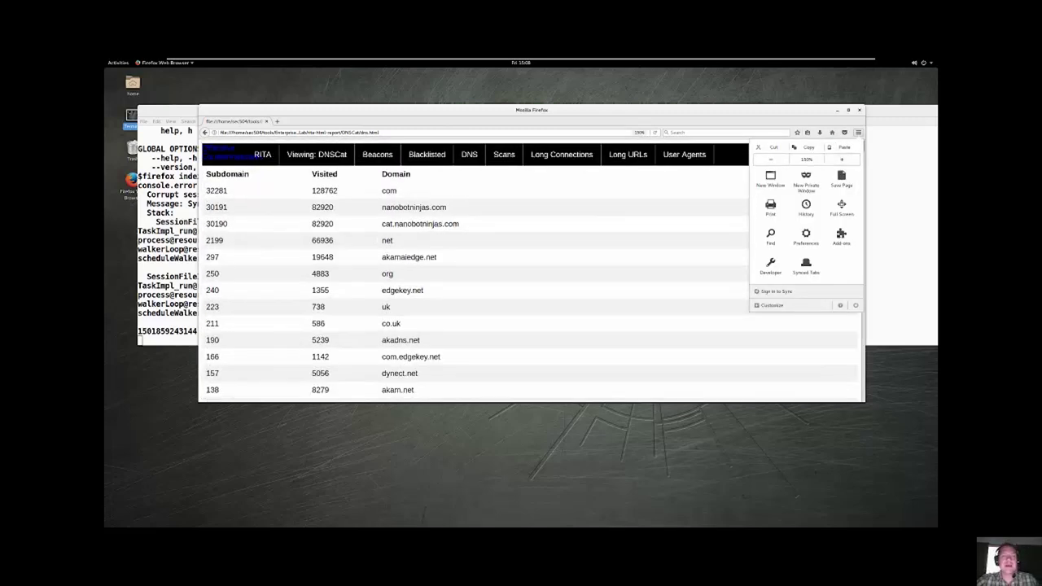
pyautogui.press('Escape')
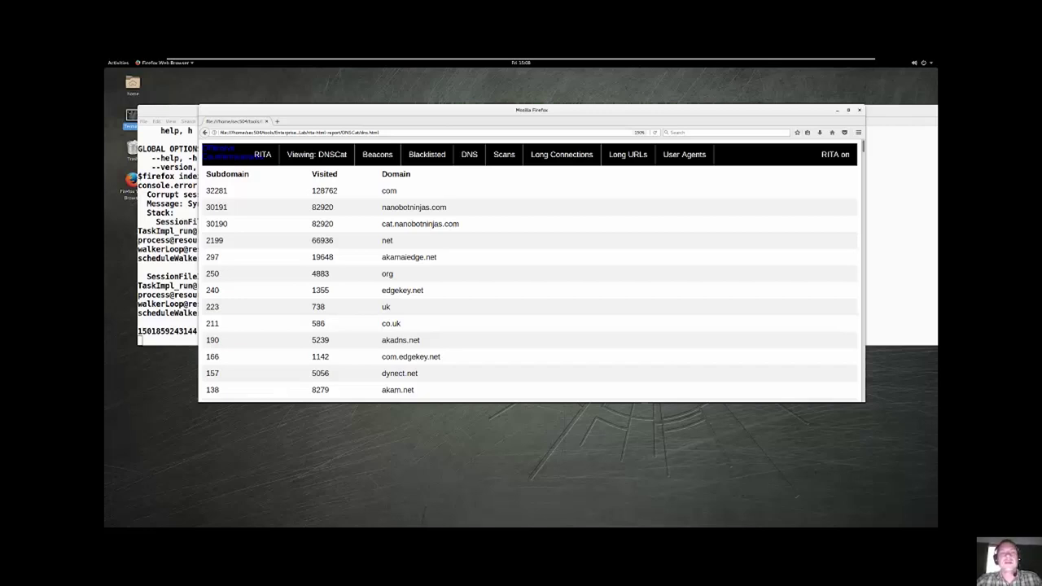
pyautogui.moveTo(398, 190); pyautogui.dragTo(221, 190)
pyautogui.click(222, 190)
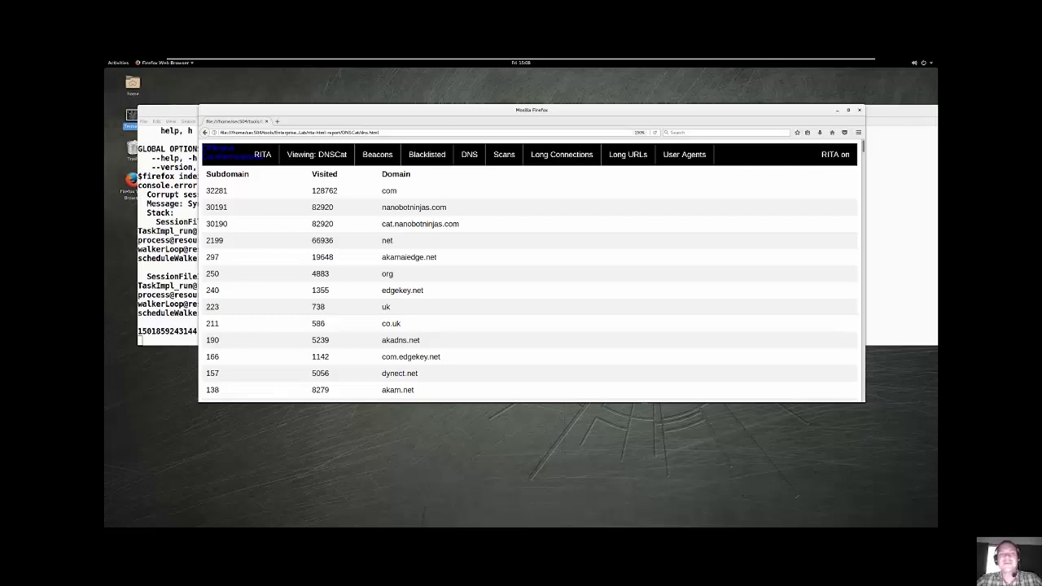
# Copy the domain name nanobotninjas.com from the DNSCat DNS results.
pyautogui.moveTo(459, 224); pyautogui.dragTo(206, 207)
pyautogui.moveTo(446, 206); pyautogui.dragTo(382, 206)
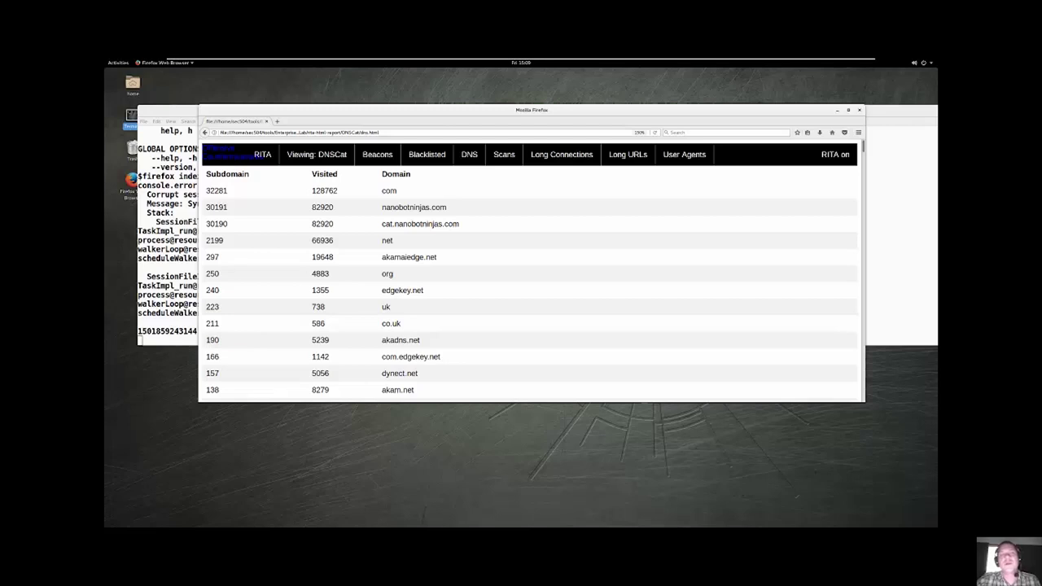
pyautogui.moveTo(448, 208); pyautogui.dragTo(380, 208)
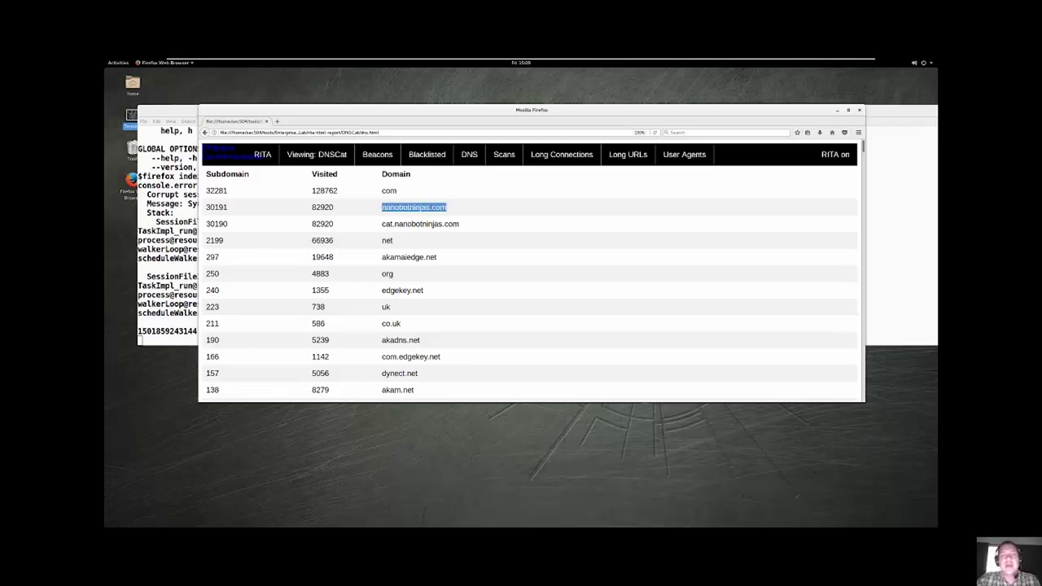
pyautogui.rightClick(410, 209)
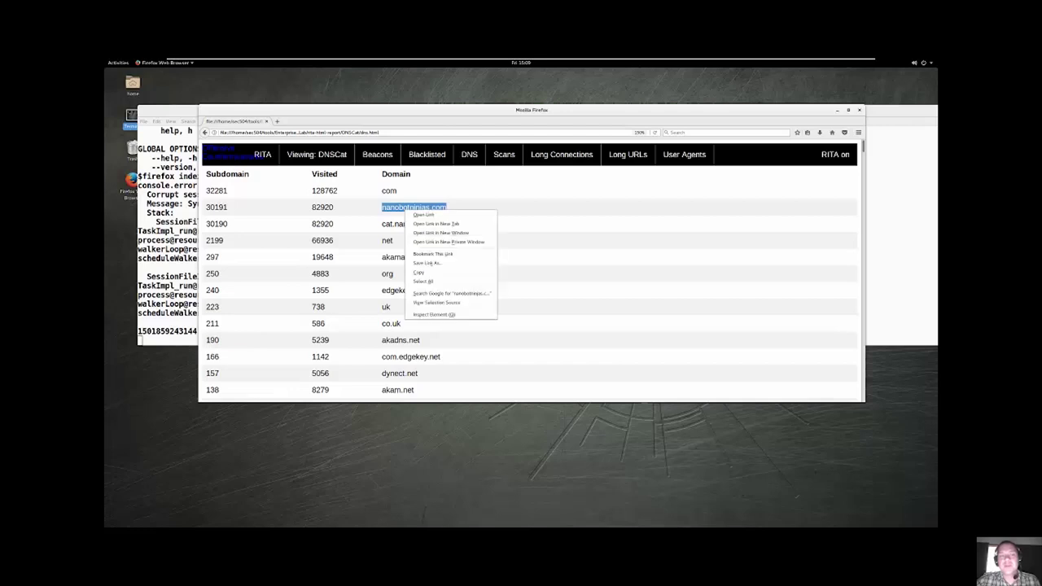
pyautogui.click(418, 273)
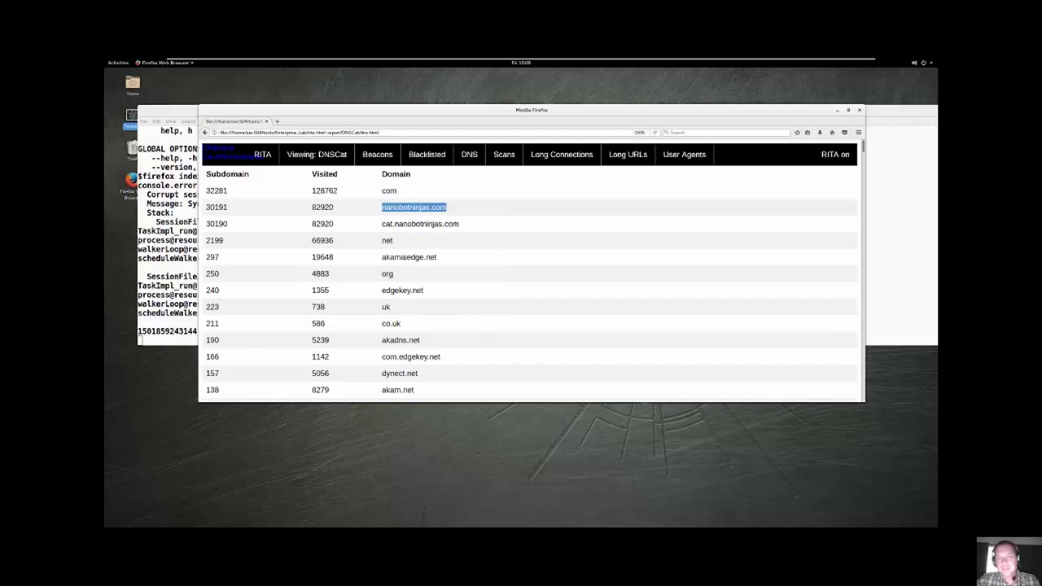
# Switch to the terminal, stop the running Firefox process, and move up one directory to list its contents.
pyautogui.hotkey('alt', 'Tab')
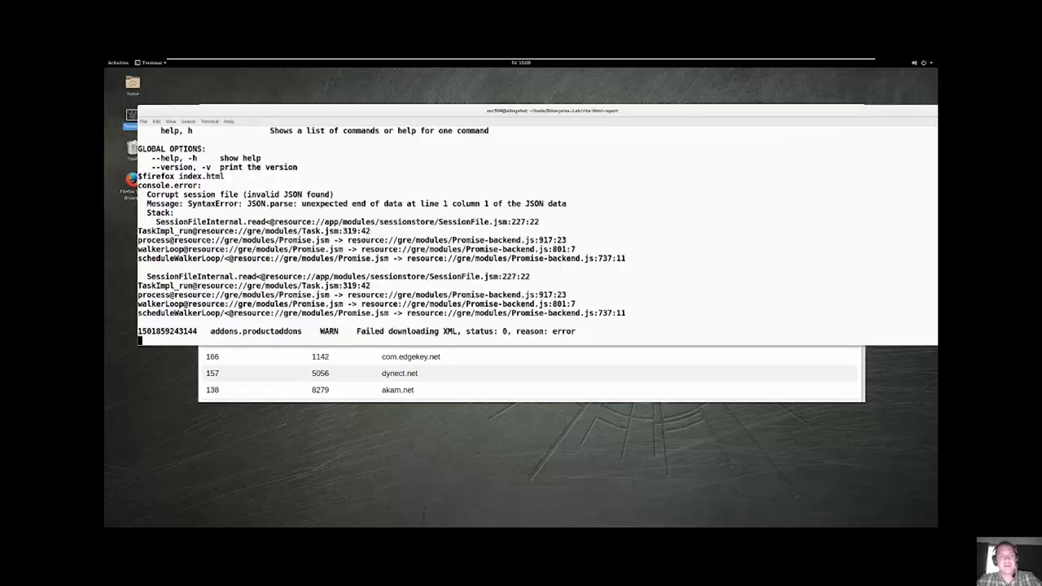
pyautogui.hotkey('ctrl', 'c')
pyautogui.write('cd ..')
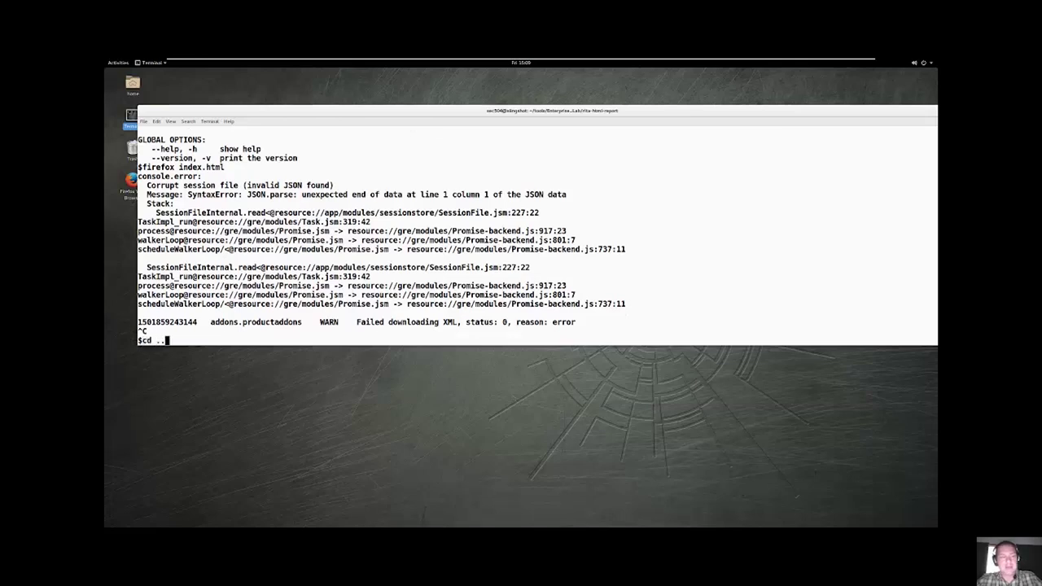
pyautogui.press('Return')
pyautogui.write('ls')
pyautogui.press('Return')
# Change into the DNSCat_Logs directory and list its contents.
pyautogui.write('cd DN')
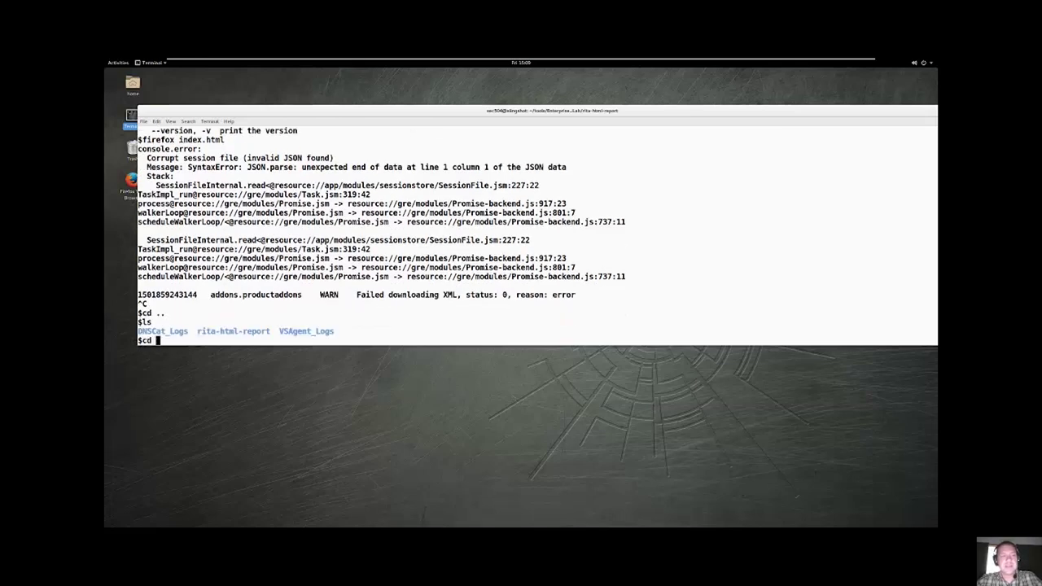
pyautogui.press('Tab')
pyautogui.press('Return')
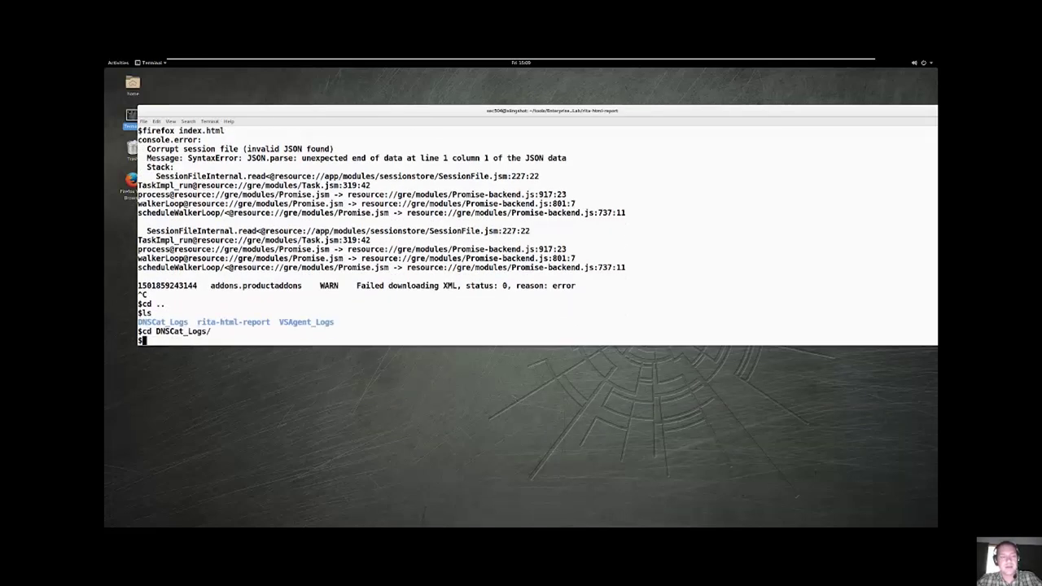
pyautogui.write('ls')
pyautogui.press('Return')
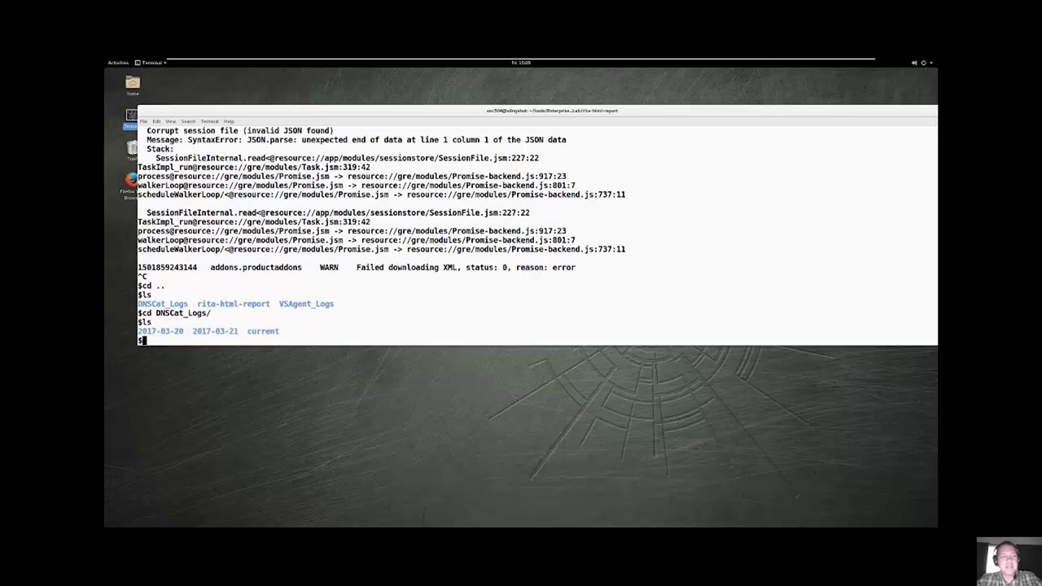
# Change into the 2017-03-21 log directory and list its files in long format by reverse modification time using ls -lrt.
pyautogui.write('cd 20')
pyautogui.press('Tab')
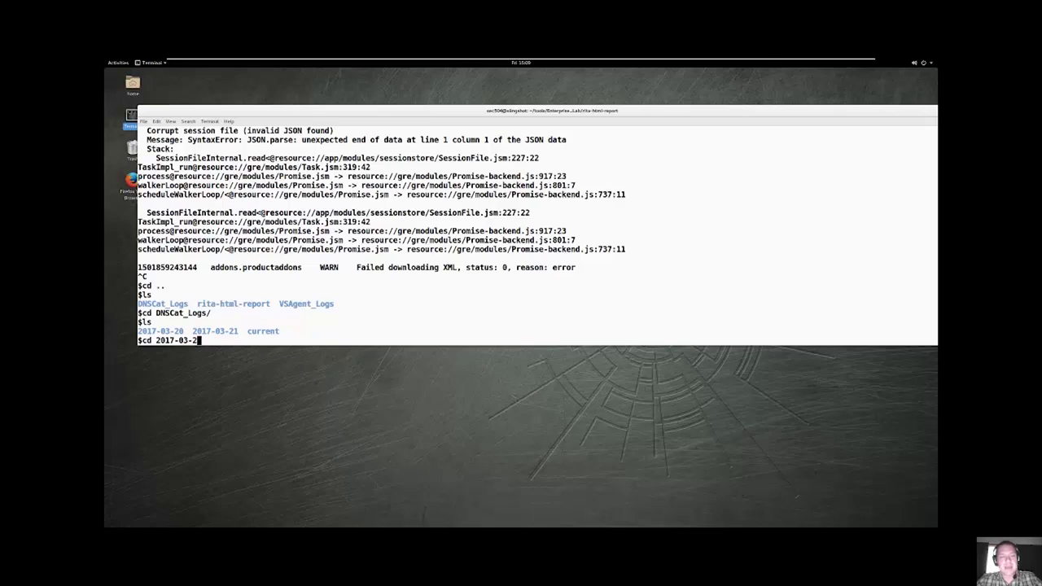
pyautogui.write('1')
pyautogui.press('Return')
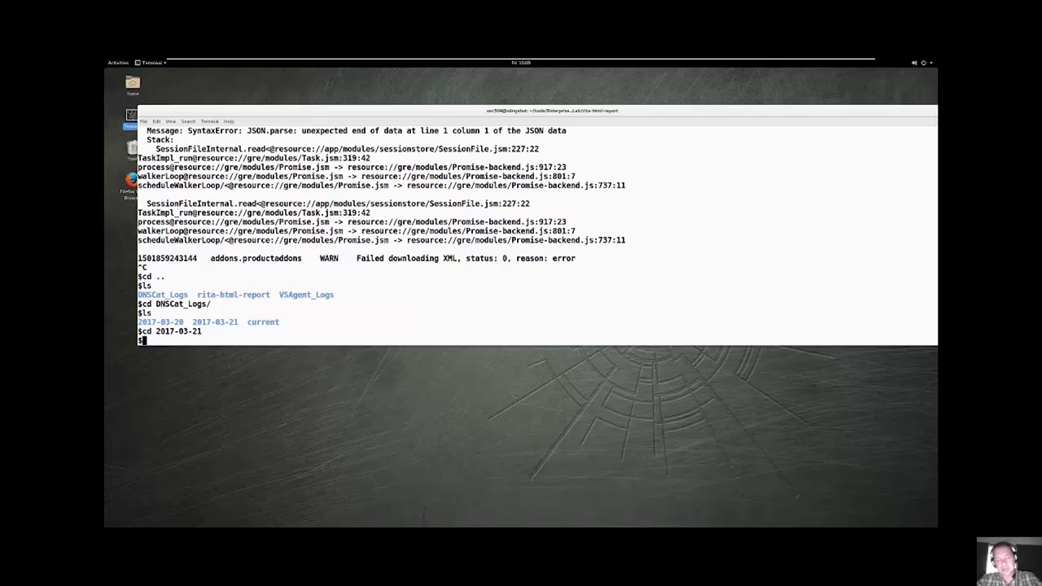
pyautogui.write('ls -lrt')
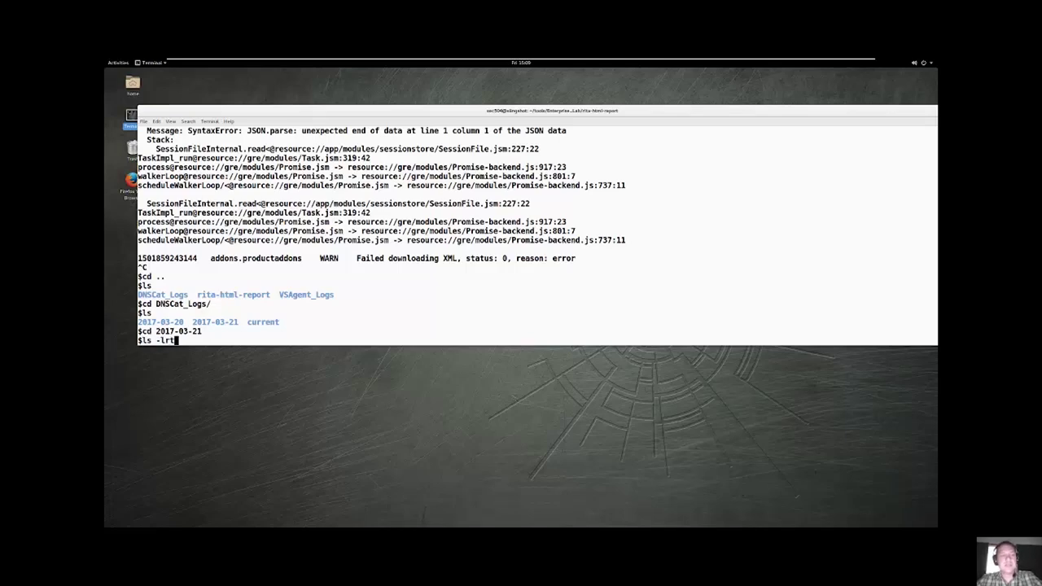
pyautogui.press('Return')
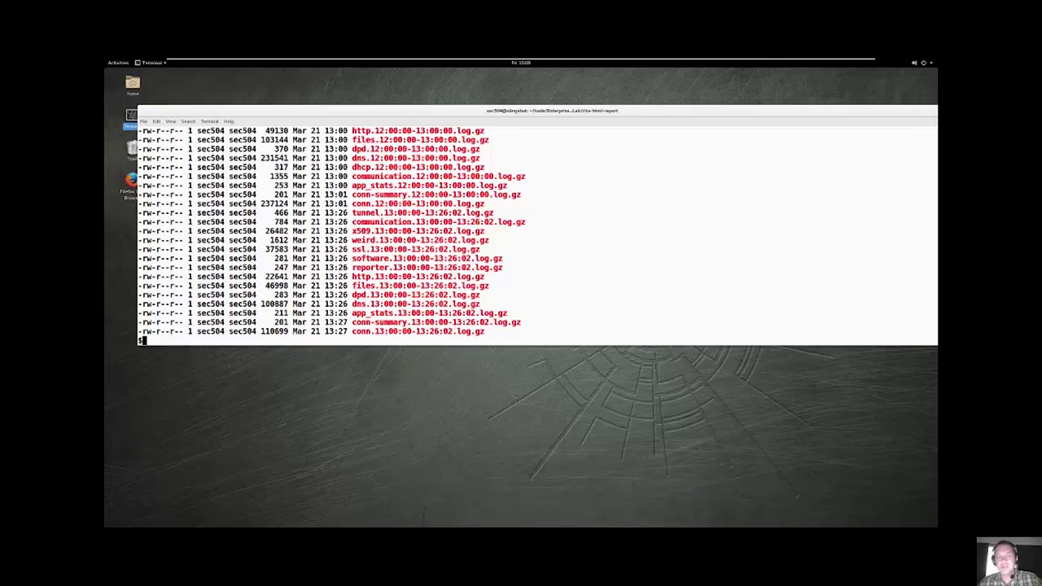
# Search all compressed logs in the directory for nanobot using zgrep nanobot *.
pyautogui.write('zgrep')
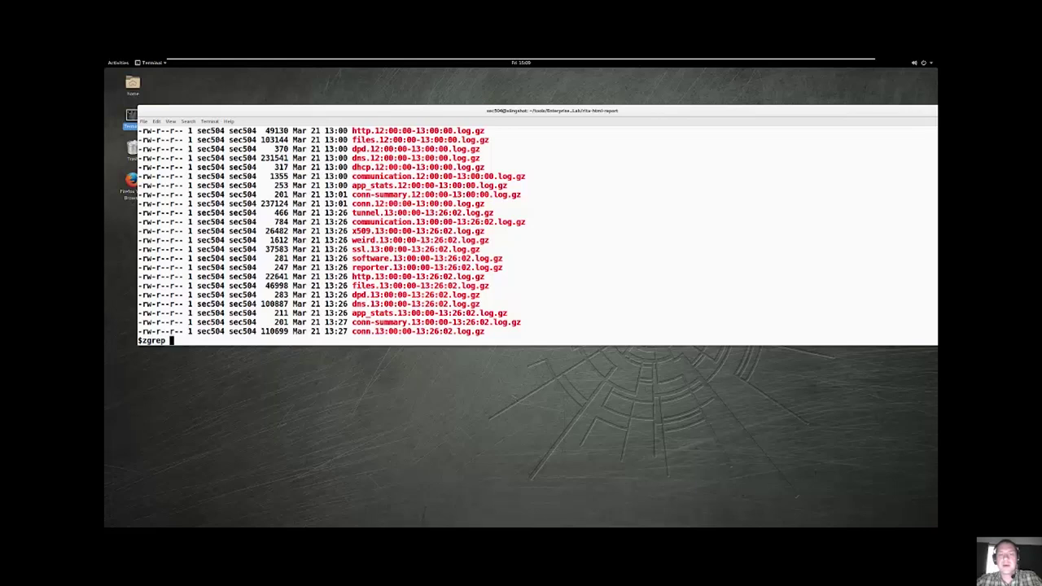
pyautogui.rightClick(522, 311)
pyautogui.press('Escape')
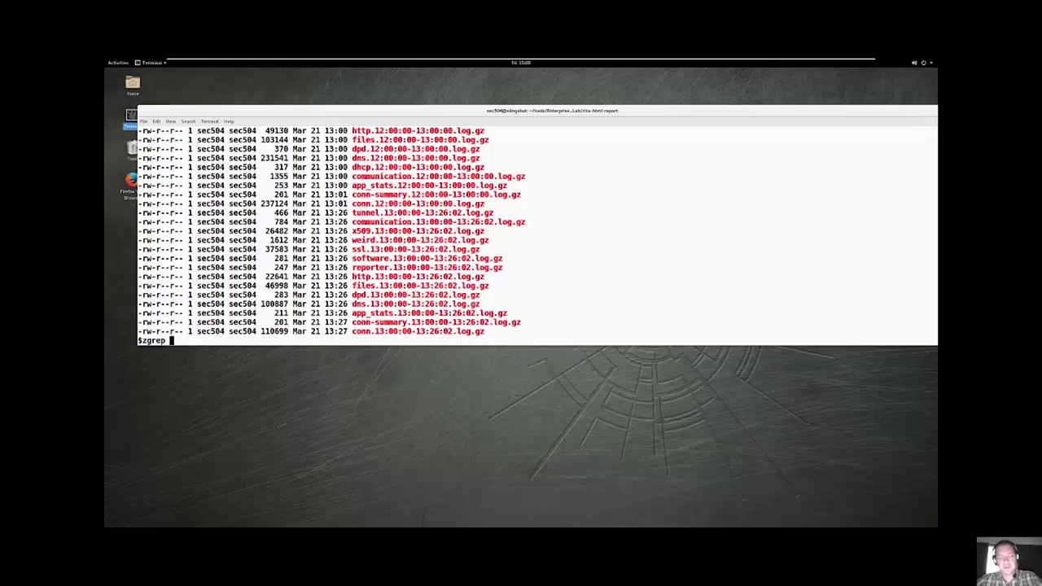
pyautogui.write('nanobo')
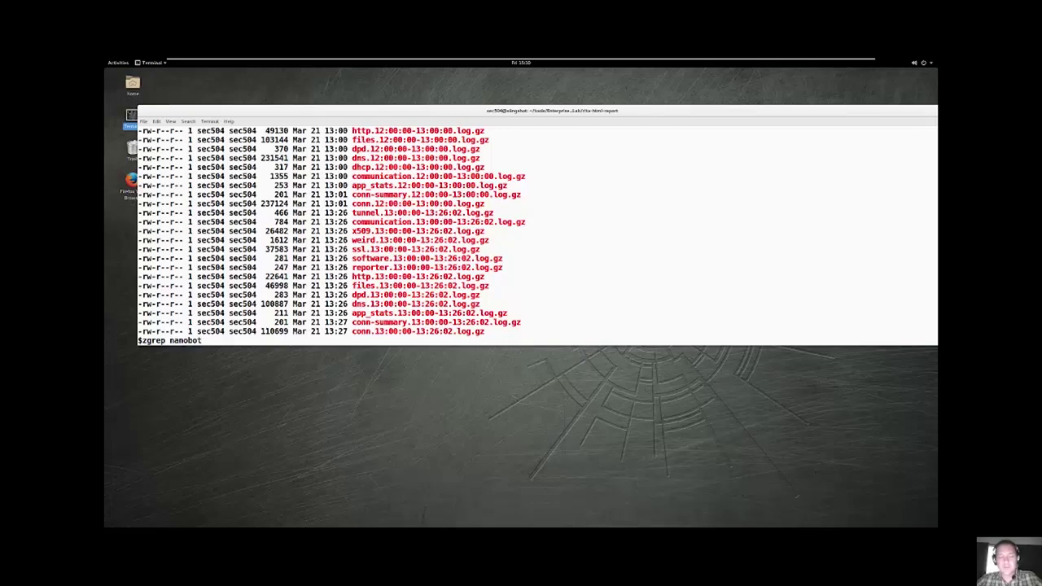
pyautogui.write('t *')
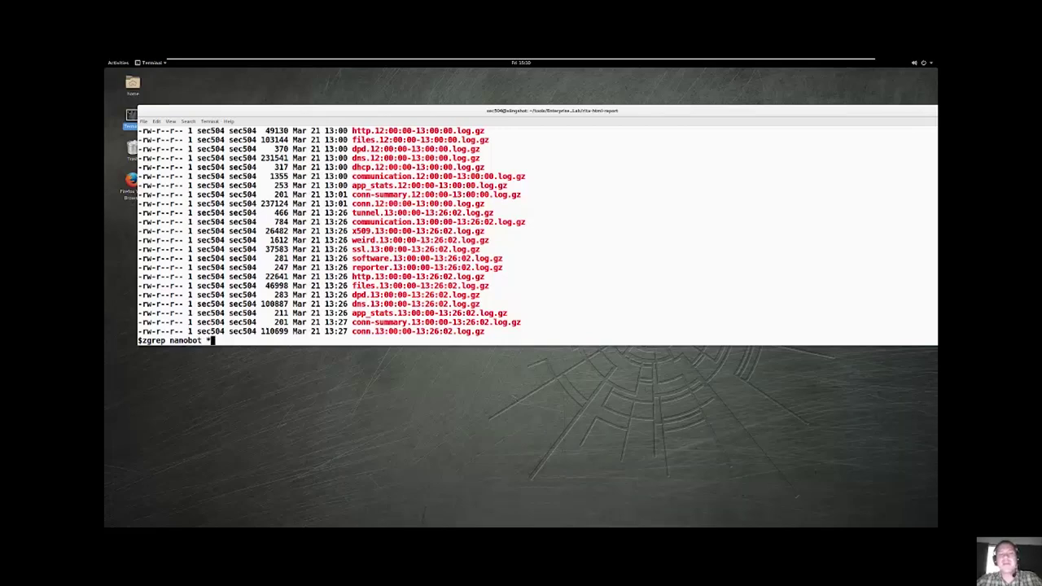
pyautogui.press('Return')
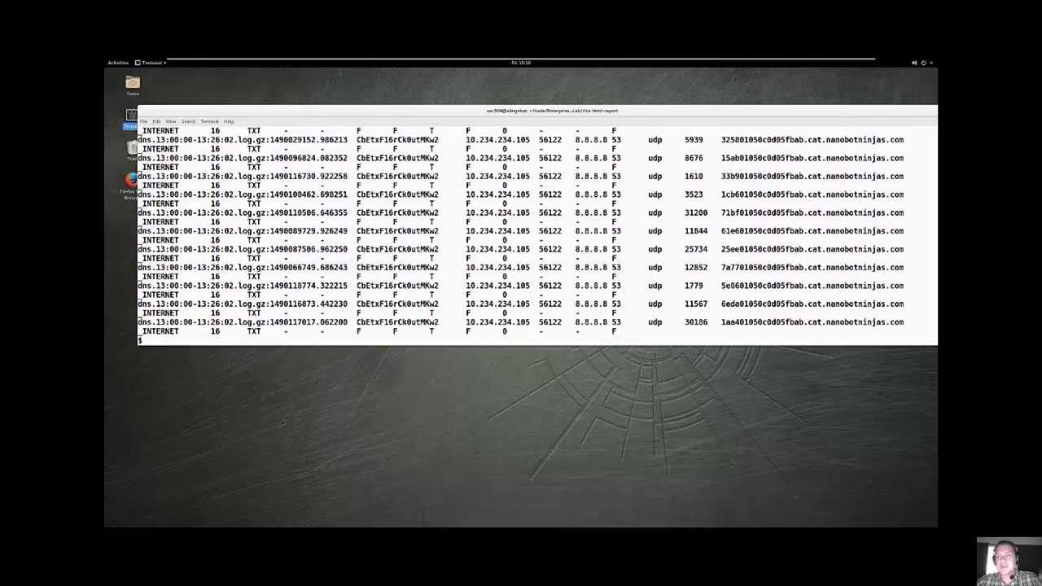
# Examine a matching DNS log entry, its encoded subdomain before cat.nanobotninjas.com, and the DNS server address being queried.
pyautogui.tripleClick(374, 269)
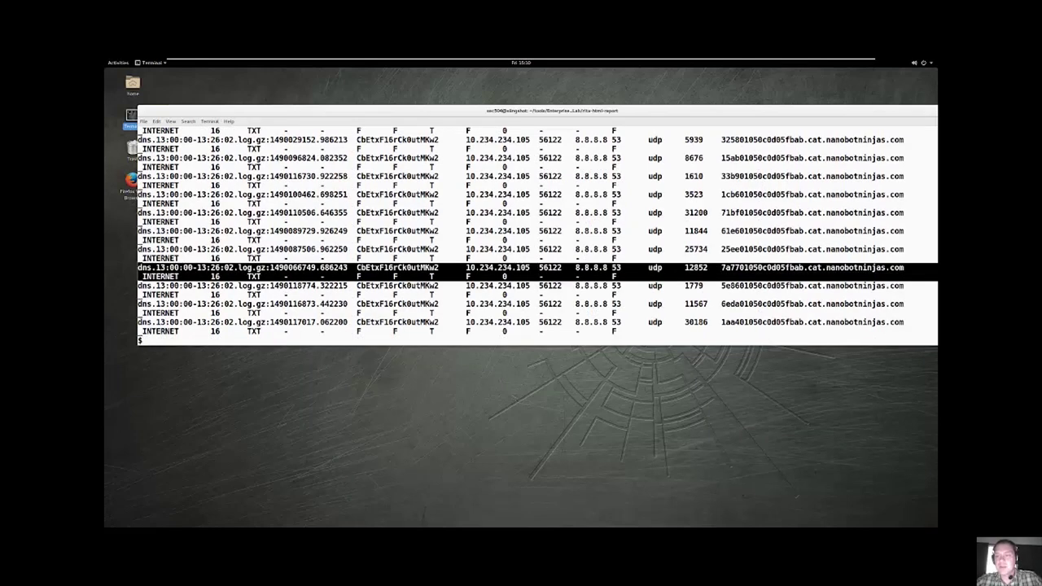
pyautogui.moveTo(804, 267); pyautogui.dragTo(721, 268)
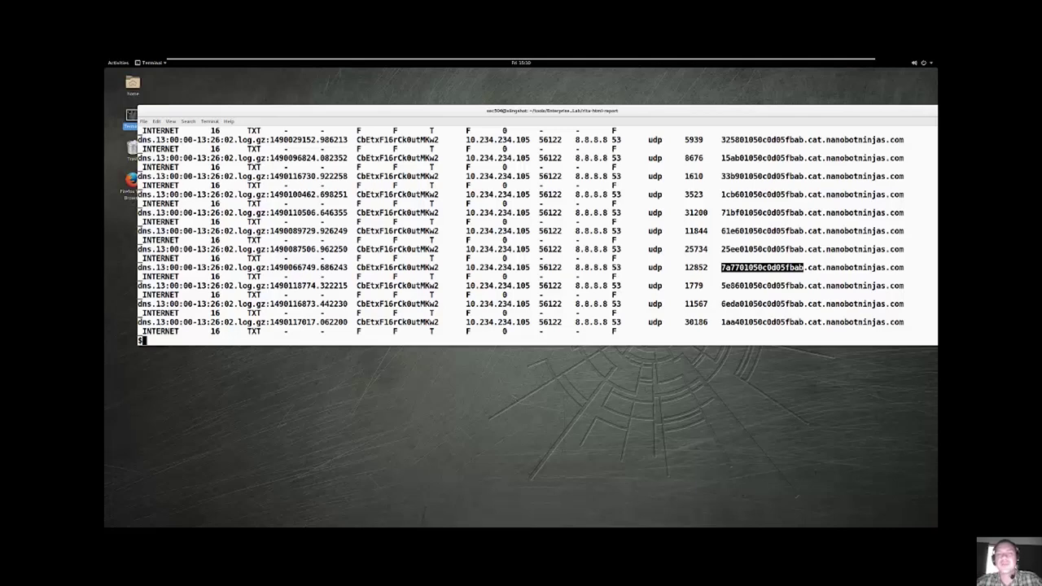
pyautogui.doubleClick(591, 195)
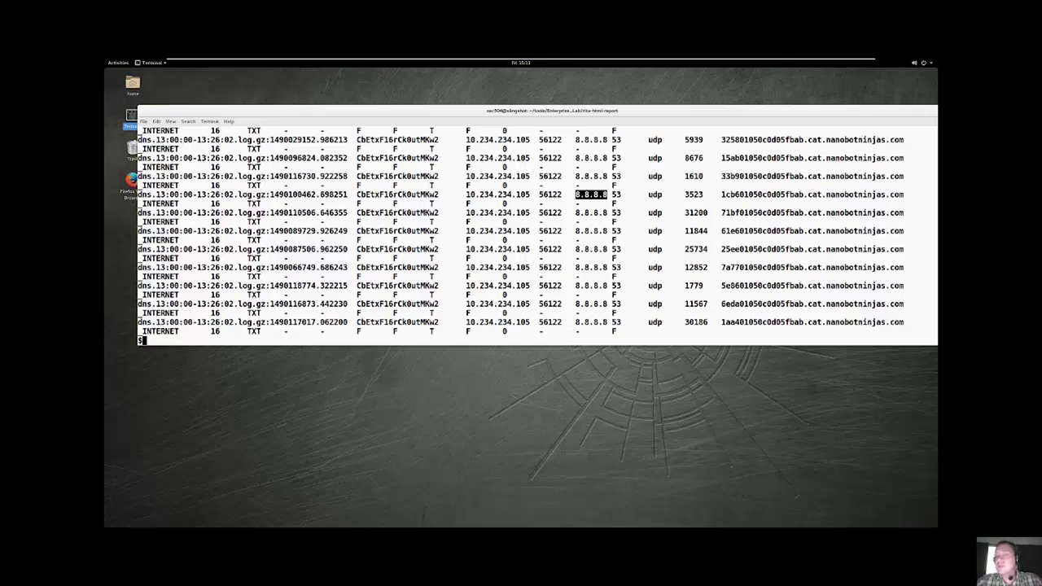
# Switch to the RITA GitHub page in Chrome and review the Readme's analysis features and automatic installation instructions.
pyautogui.hotkey('alt', 'Tab')
pyautogui.scroll(5, 521, 326)
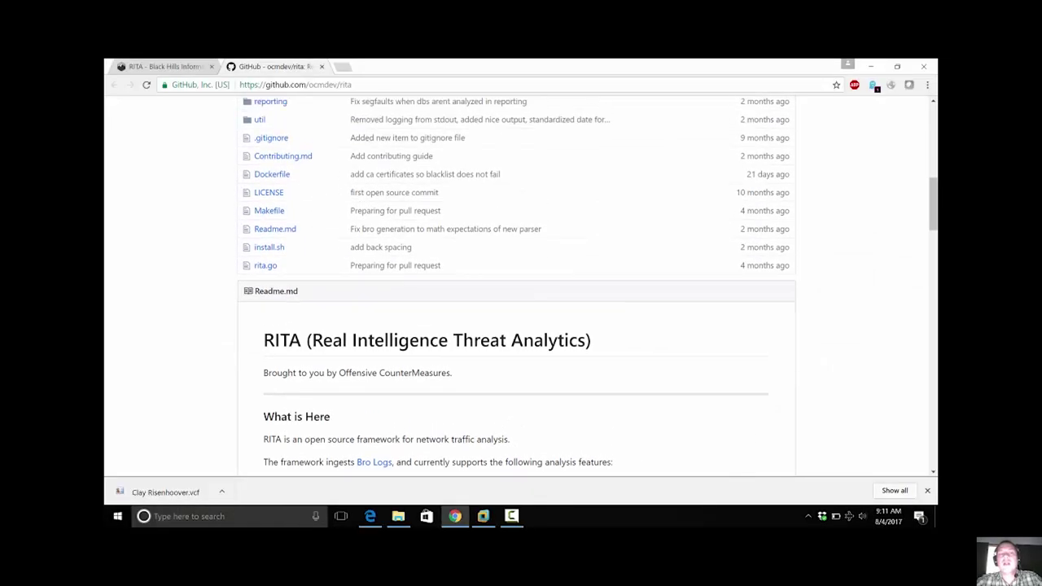
pyautogui.scroll(-5, 521, 285)
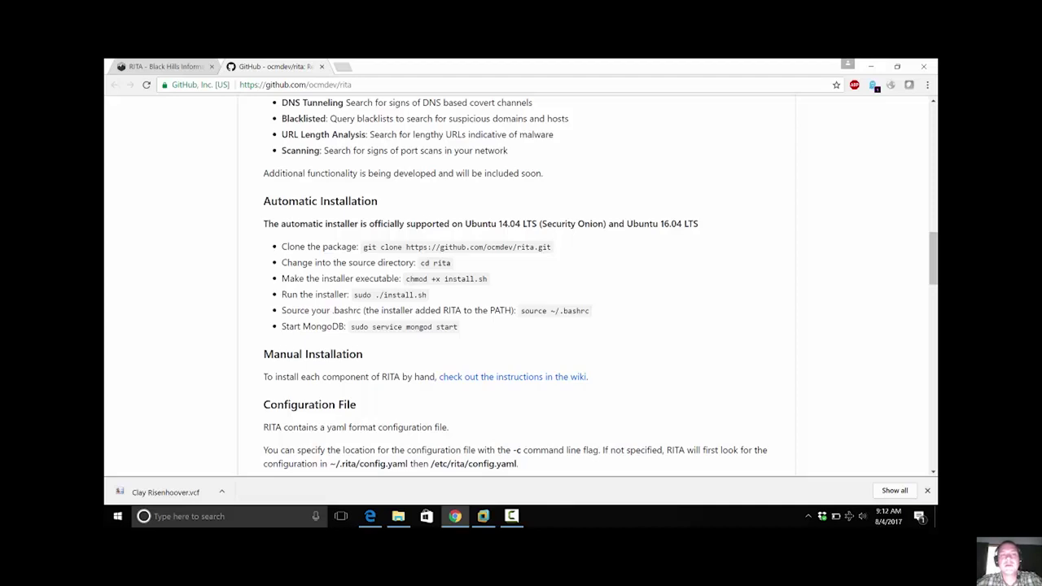
pyautogui.scroll(15, 521, 285)
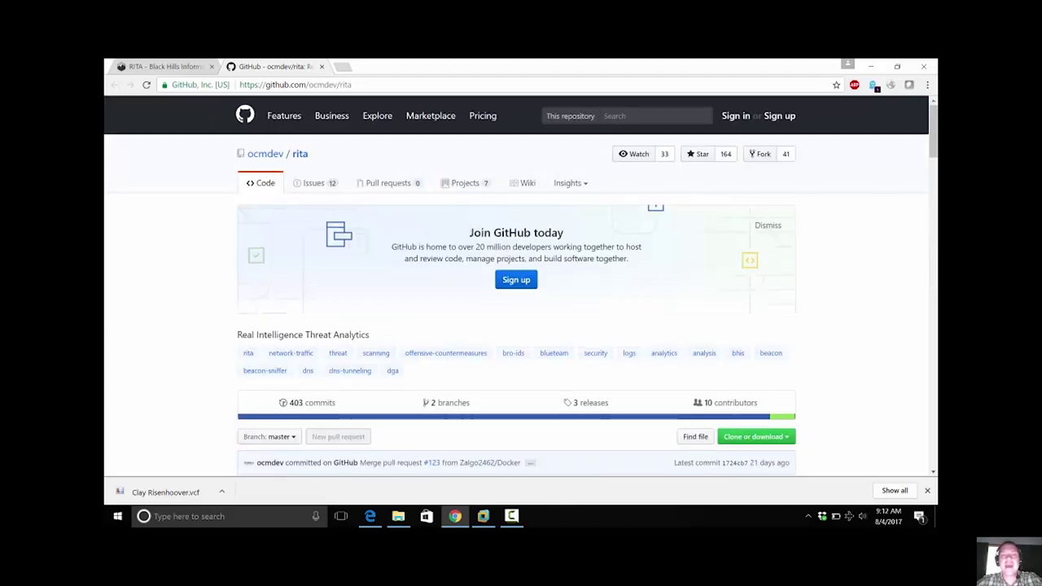
# Display the RITA repository's open issues and look through the list of bugs and enhancements.
pyautogui.click(314, 182)
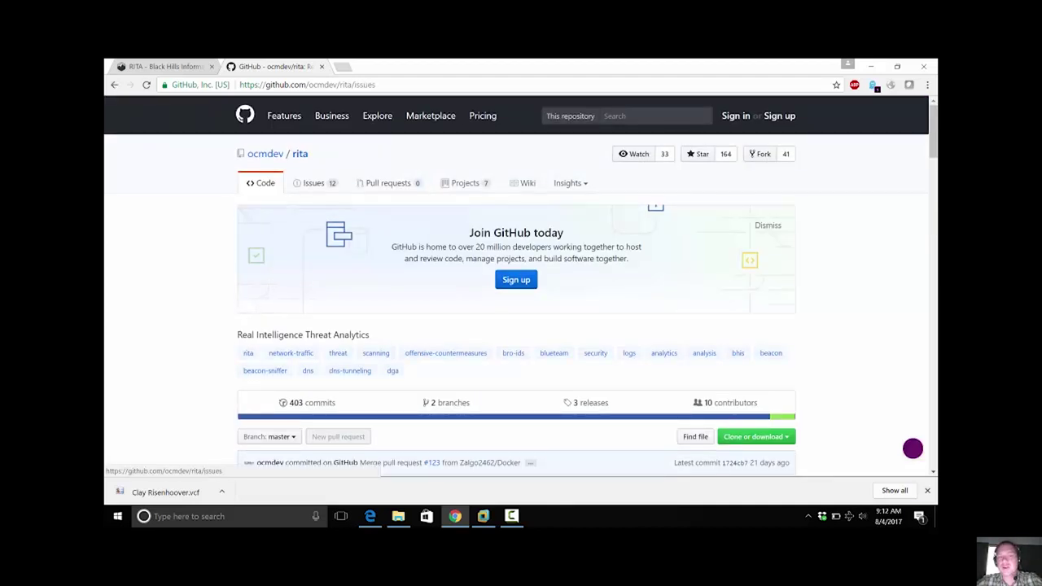
pyautogui.scroll(-5, 521, 285)
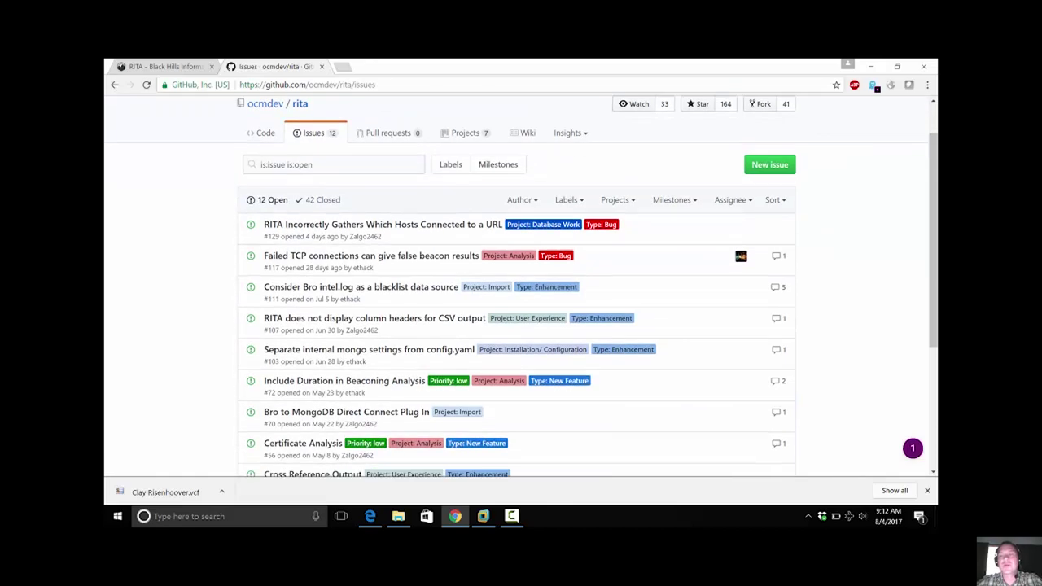
pyautogui.scroll(5, 521, 285)
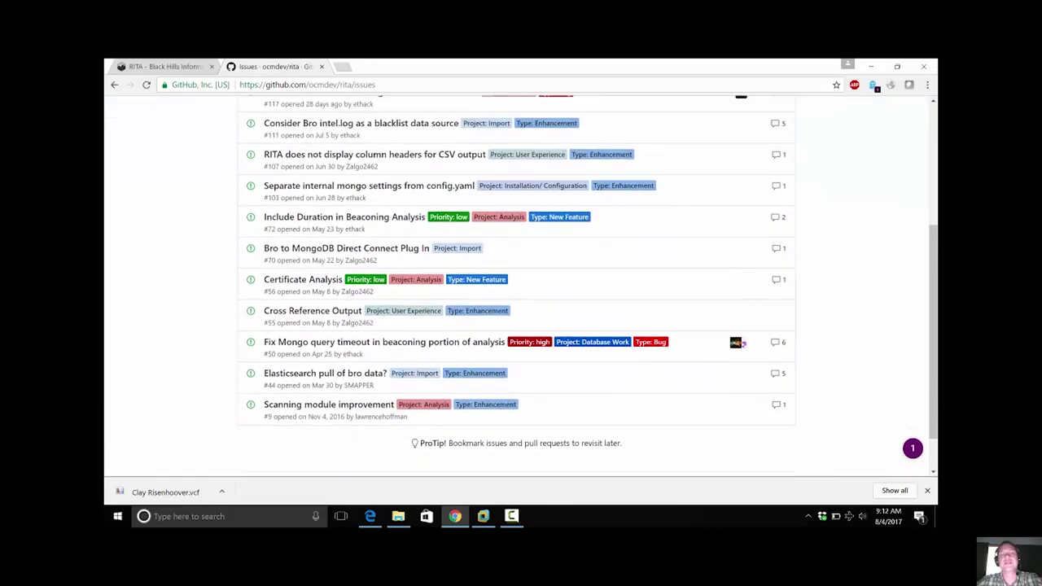
# Return to the RITA repository's main page, look over its file list, and bring up the Camtasia recorder controls.
pyautogui.hotkey('alt', 'Left')
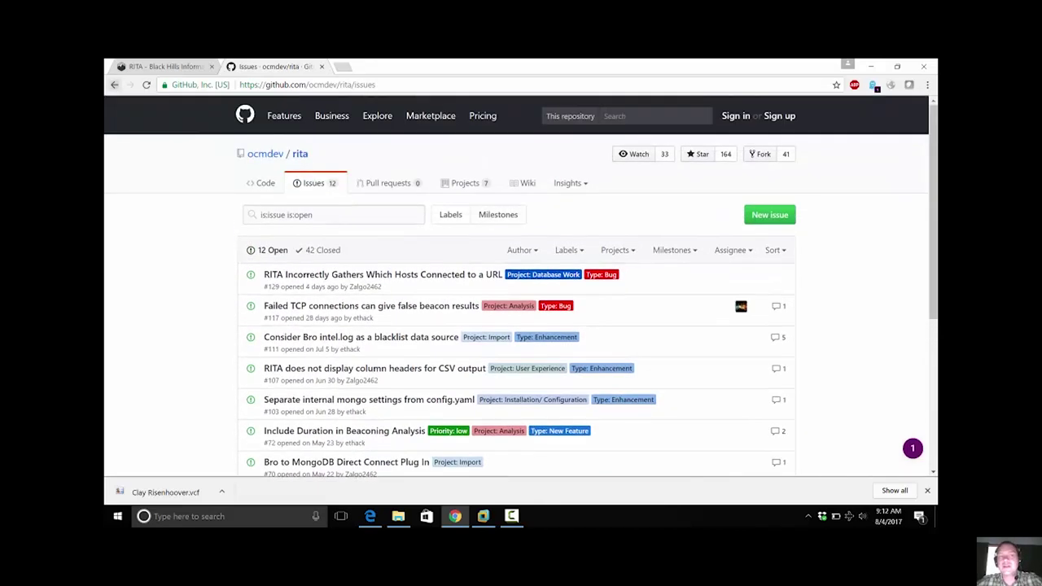
pyautogui.scroll(-3, 521, 285)
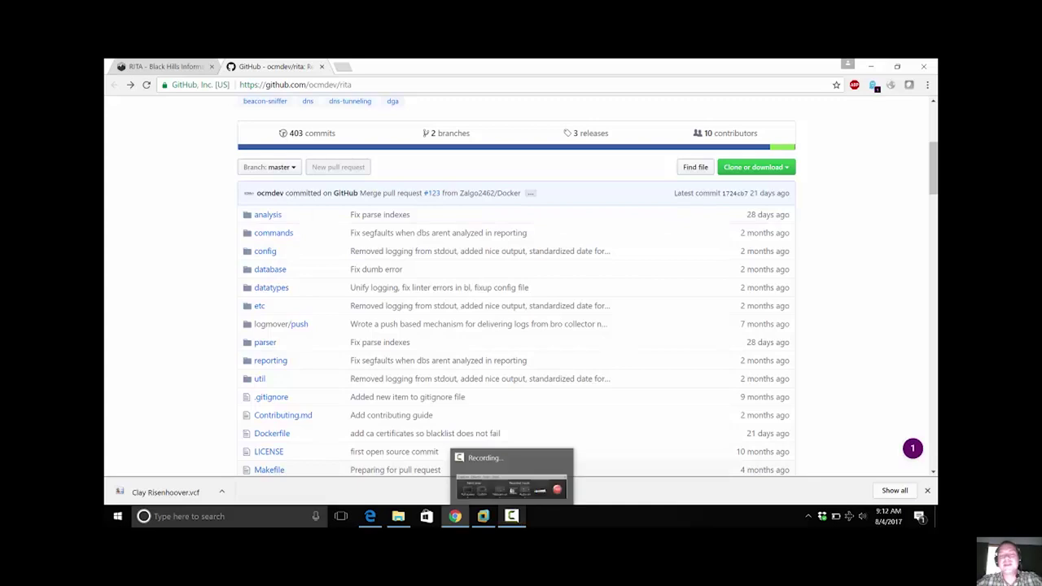
pyautogui.click(511, 516)
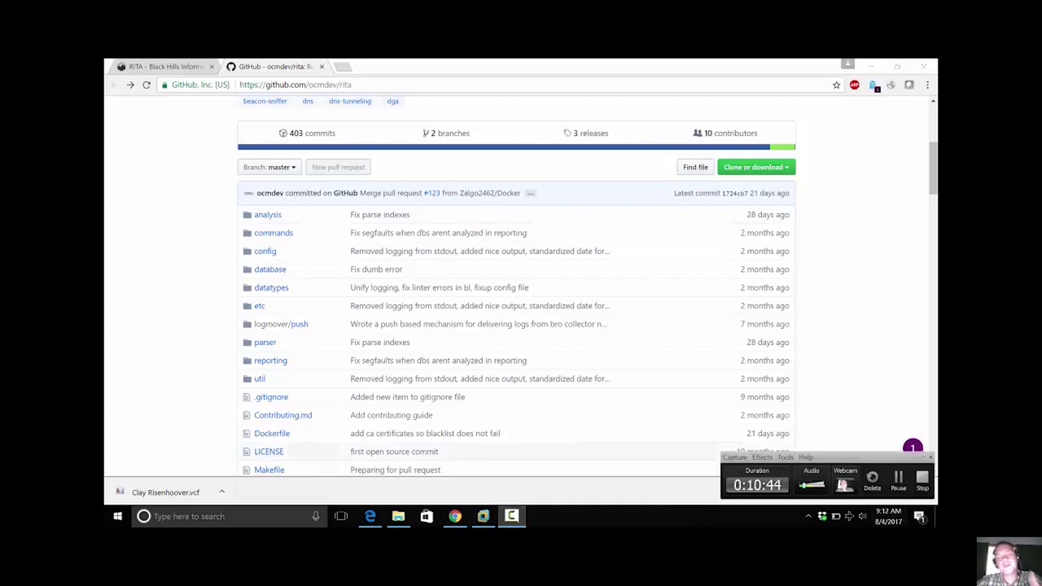